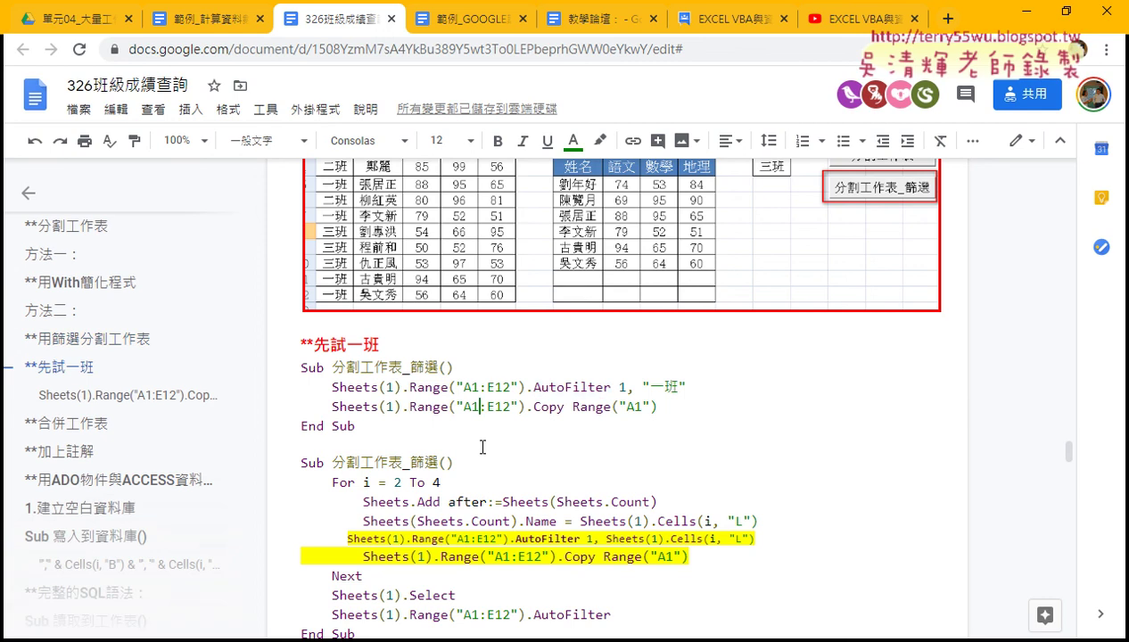
Give the words AutoFilter and Copy in the first macro's code a yellow highlight
drag(602, 385, 610, 385)
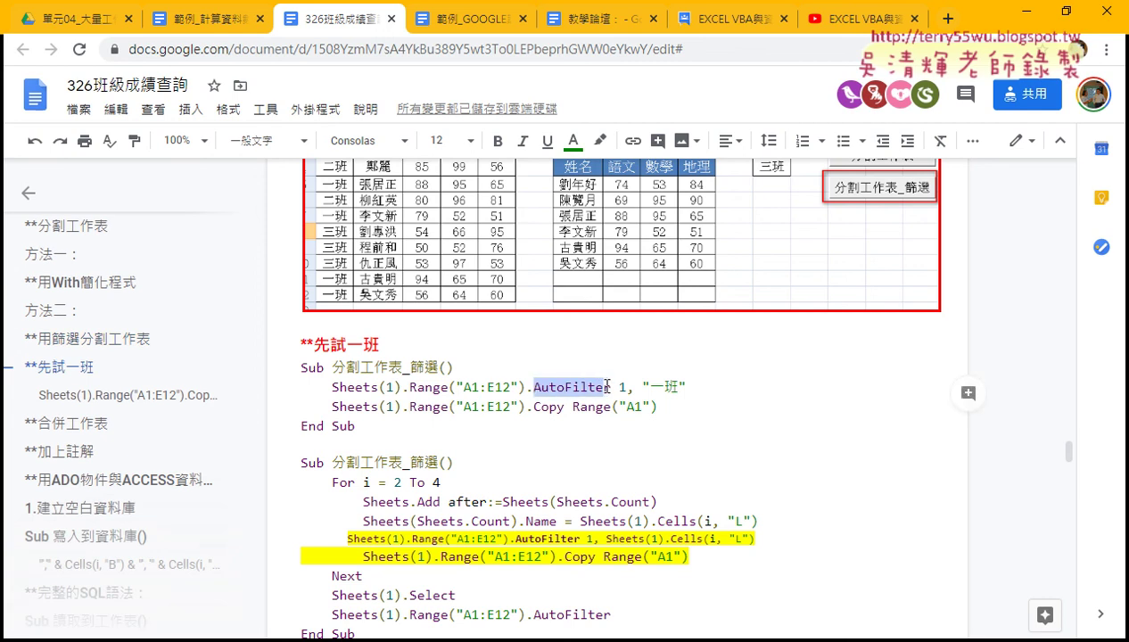
click(601, 140)
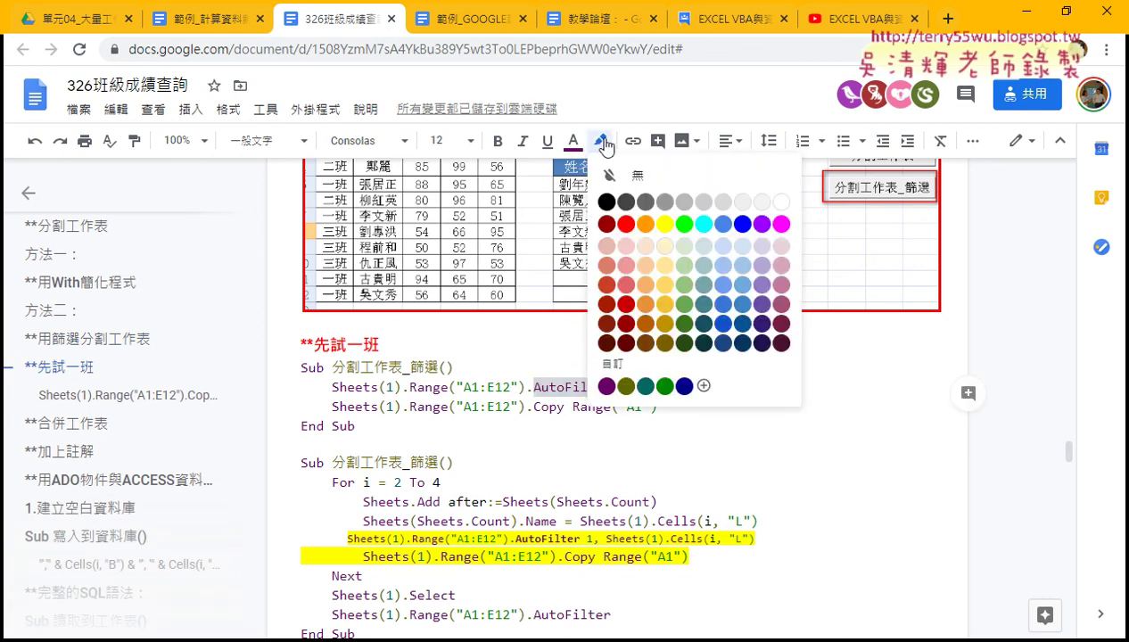
click(666, 222)
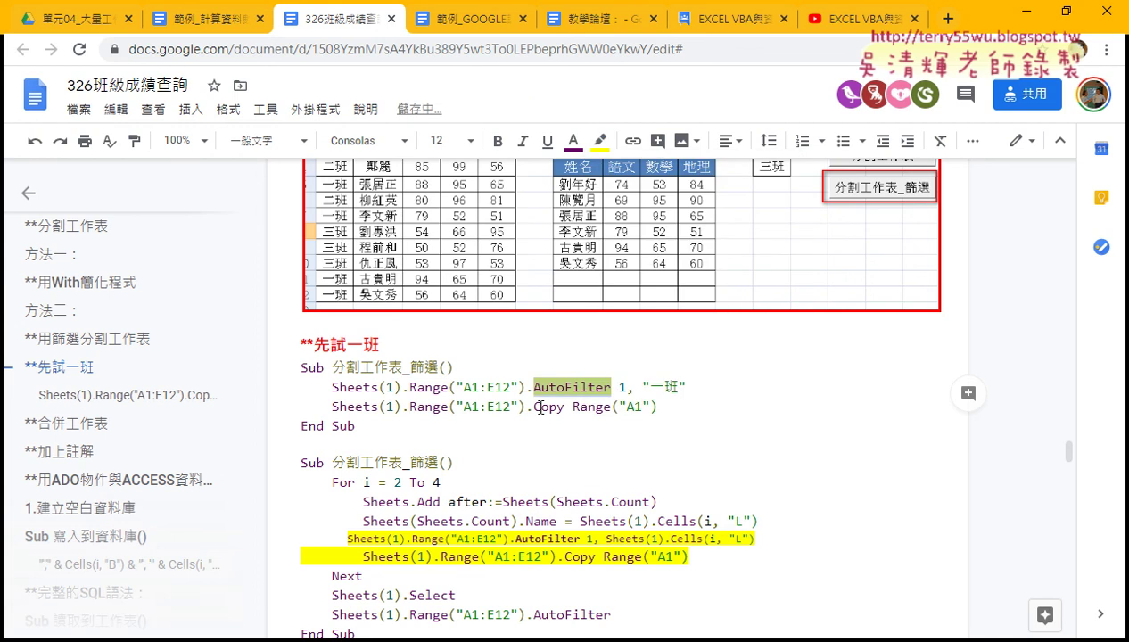
drag(533, 405, 566, 406)
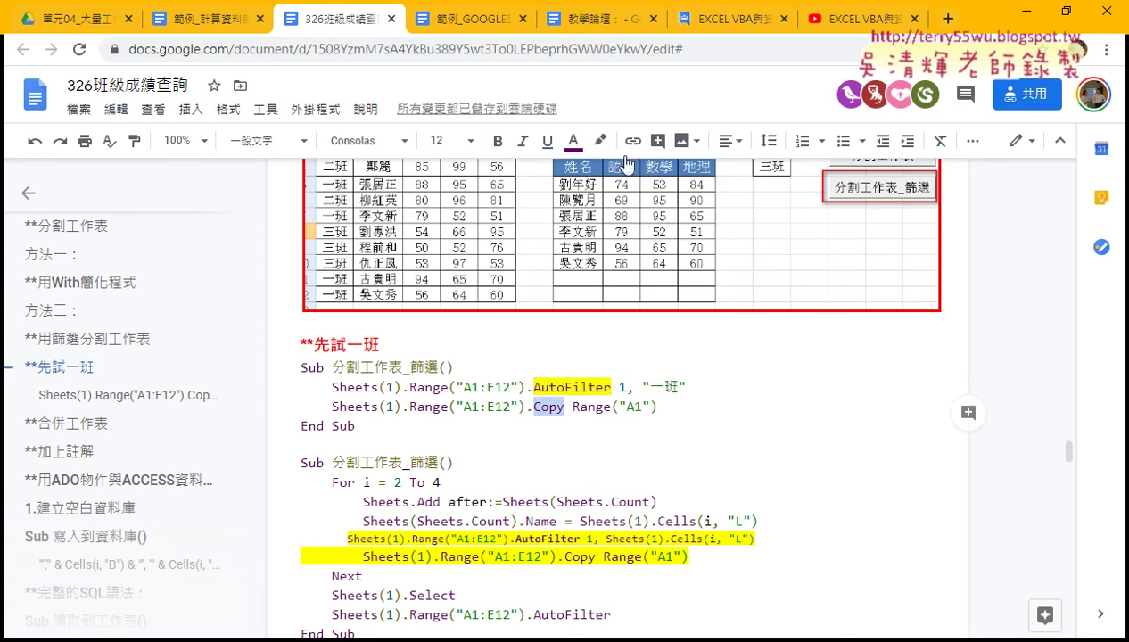
click(601, 140)
click(667, 223)
Point out the spot after AutoFilter and the after:= argument in the Sheets.Add line
click(606, 407)
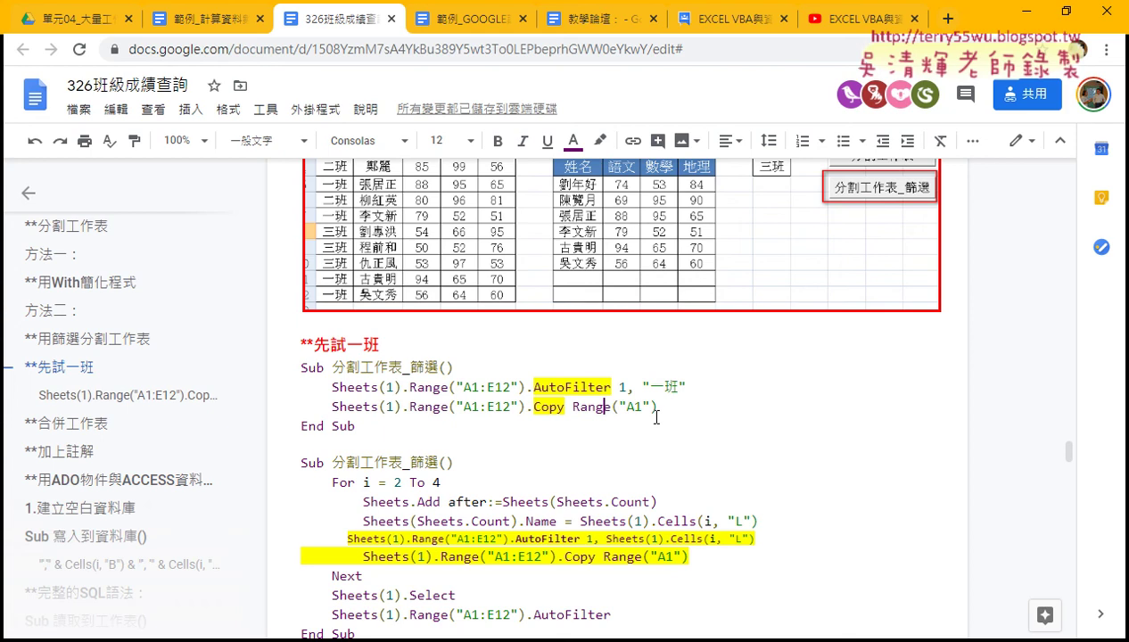
click(618, 385)
drag(447, 502, 502, 502)
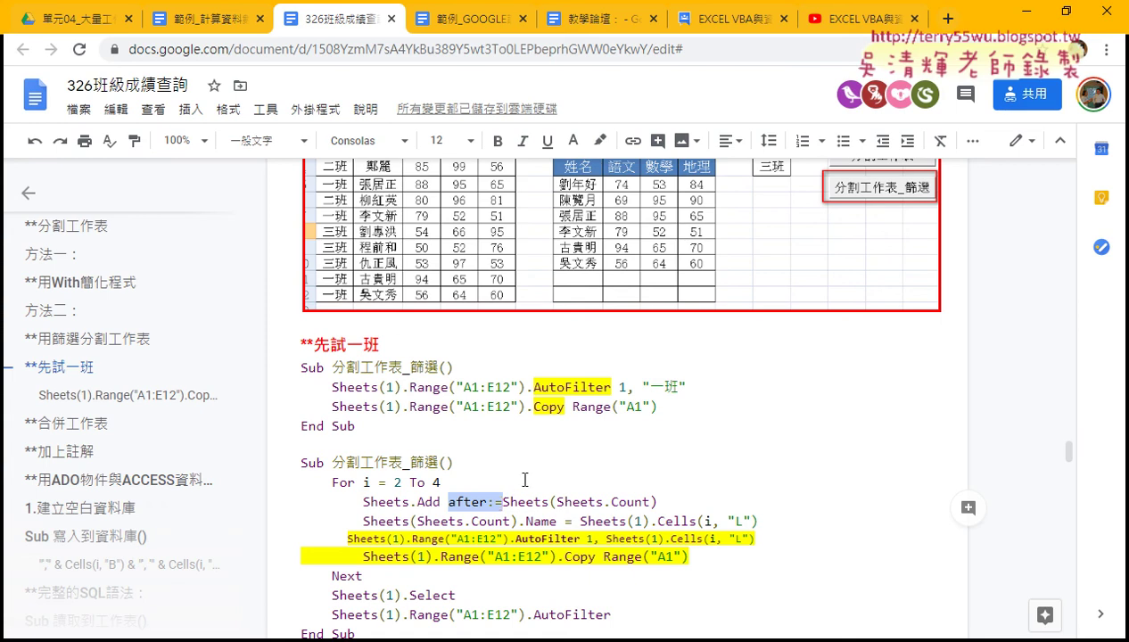
click(675, 402)
Select the first macro's two code lines and bring up the open Excel window previews
shift+click(281, 379)
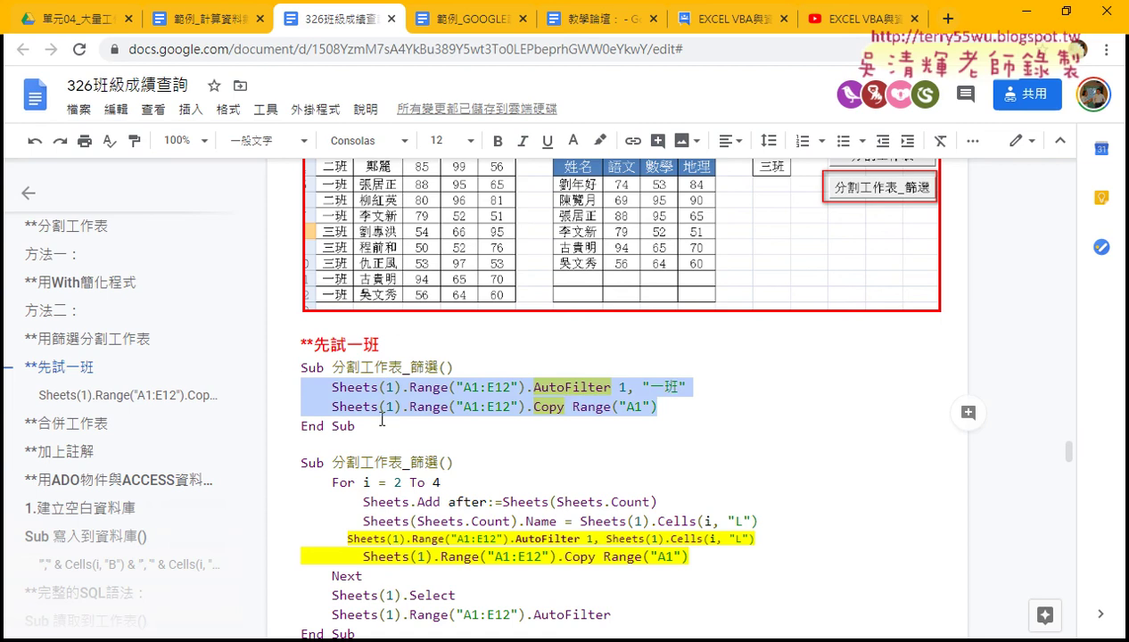
scroll(440, 499, down, 2)
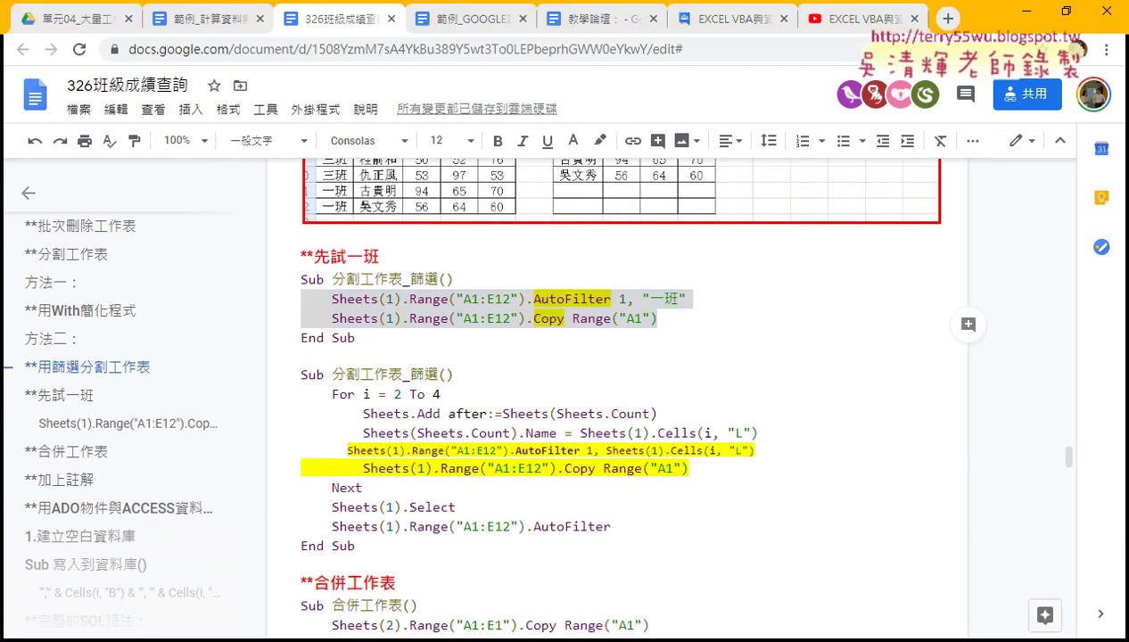
click(367, 641)
Bring the Visual Basic editor forward and widen its code area by narrowing the project pane
click(445, 580)
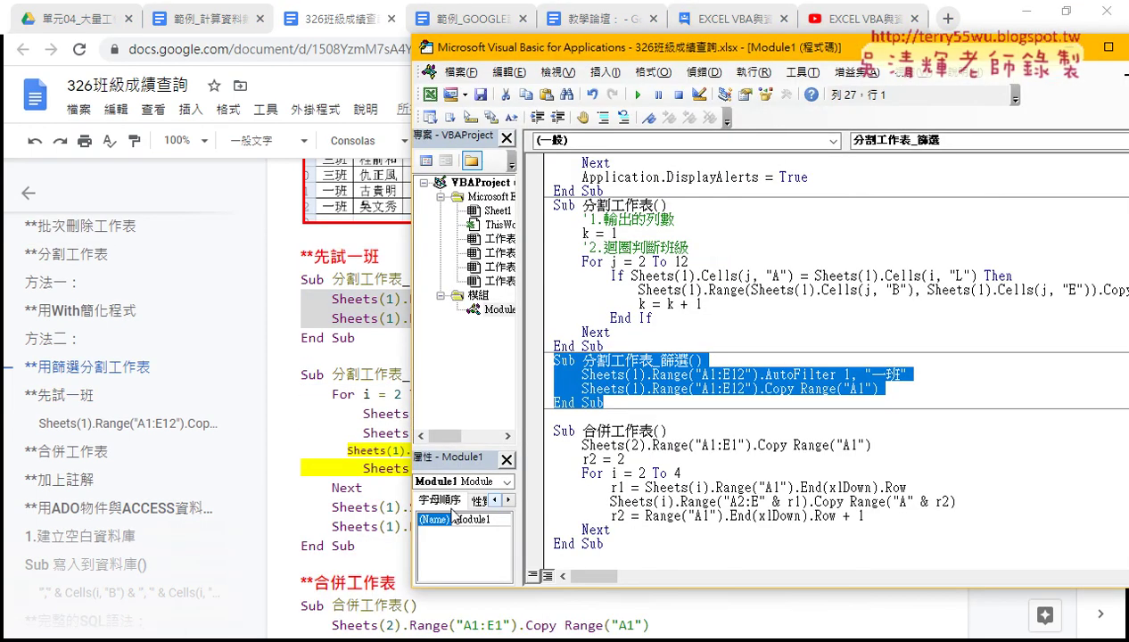
click(638, 400)
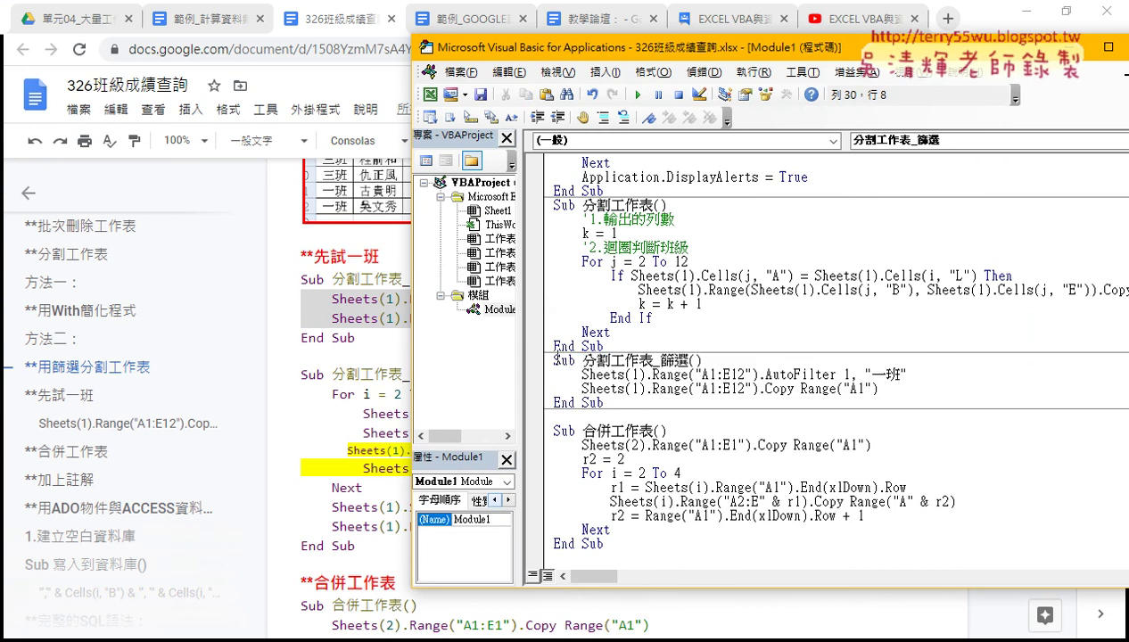
drag(520, 348, 464, 340)
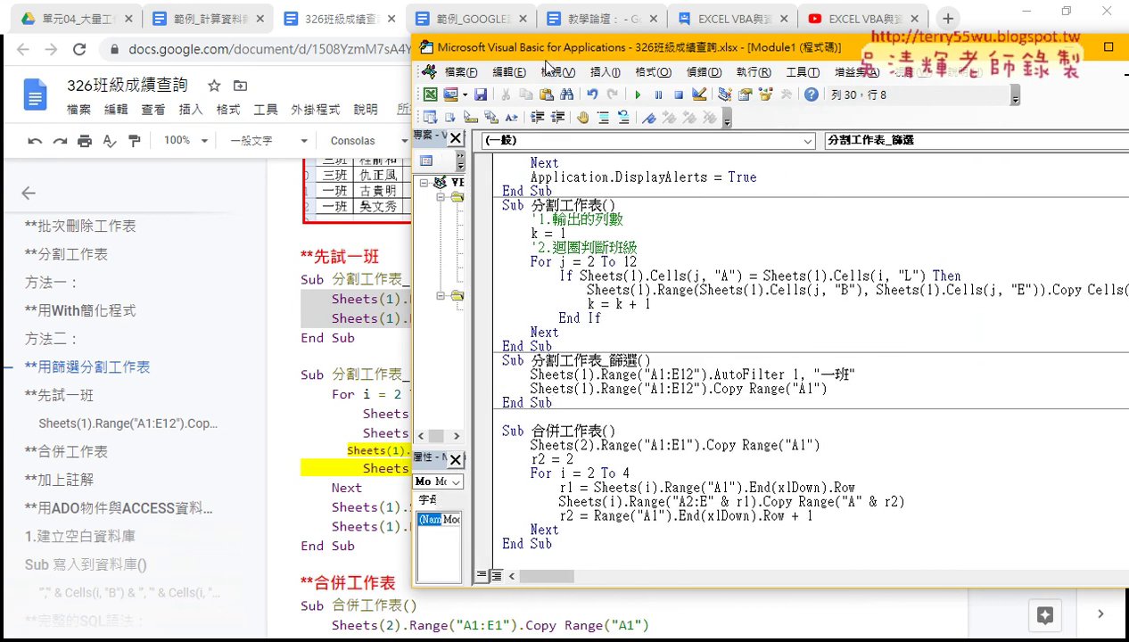
drag(544, 48, 316, 49)
scroll(459, 243, up, 4)
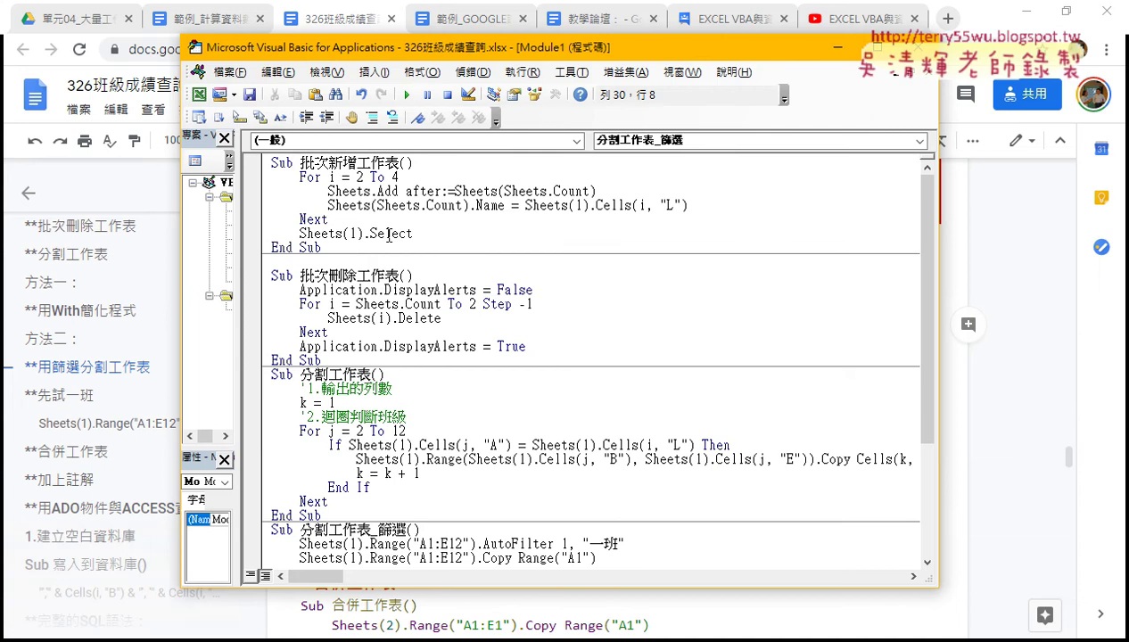
Copy the For i = 2 To 4 sheet-adding loop from 批次新增工作表
drag(268, 162, 412, 163)
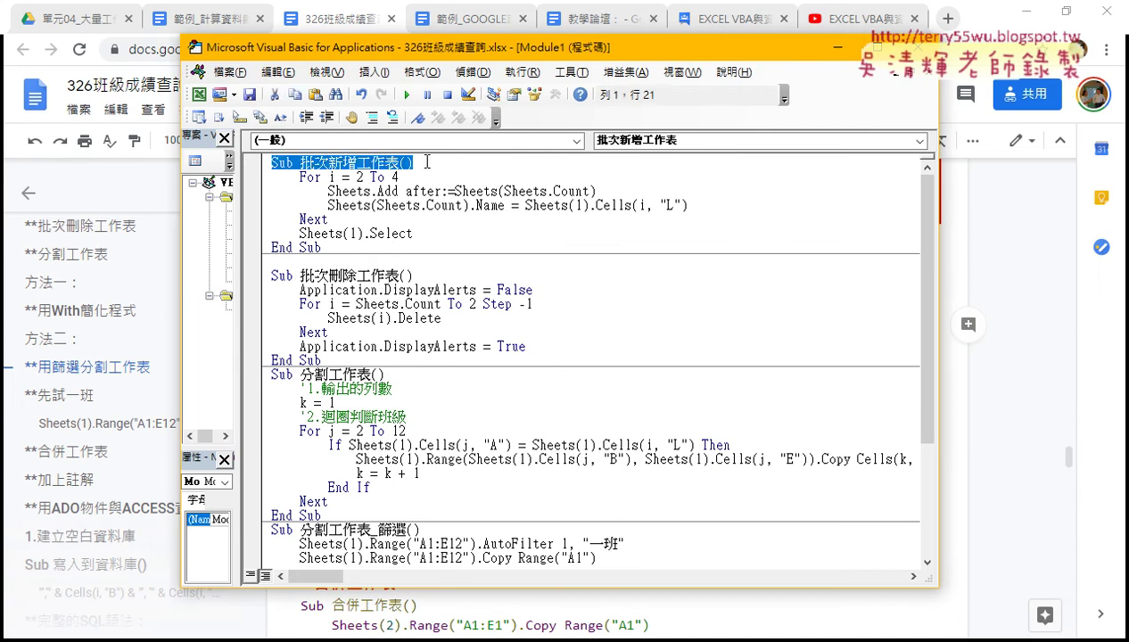
drag(413, 233, 275, 178)
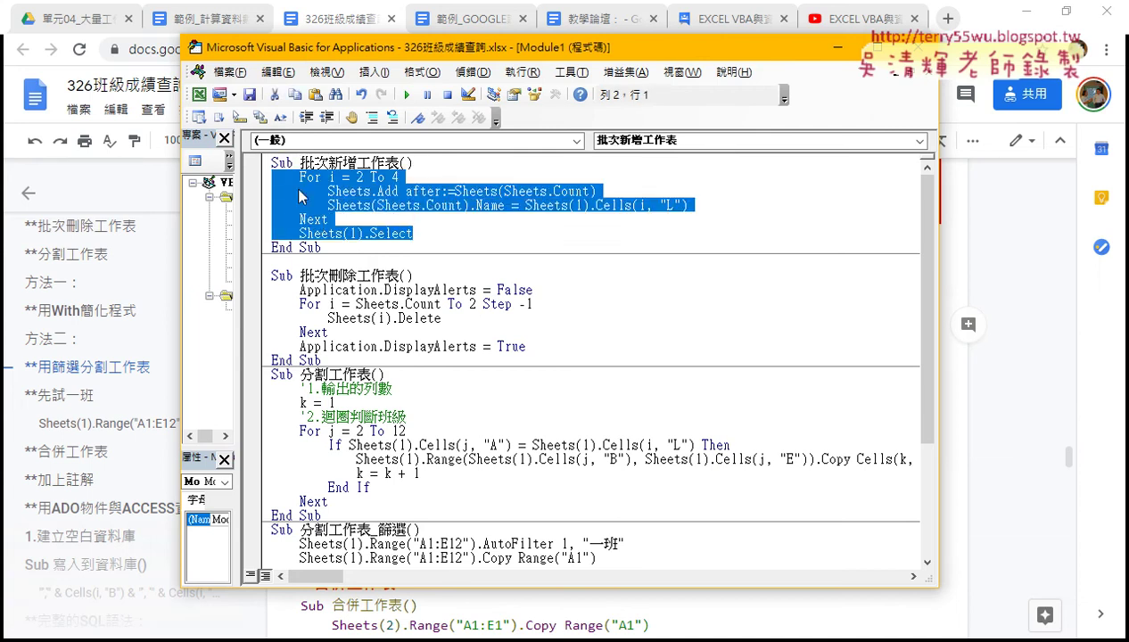
right_click(304, 190)
click(331, 222)
Paste the loop on a new line under Sub 分割工作表_篩選() and minimize the browser
scroll(351, 348, down, 2)
click(436, 443)
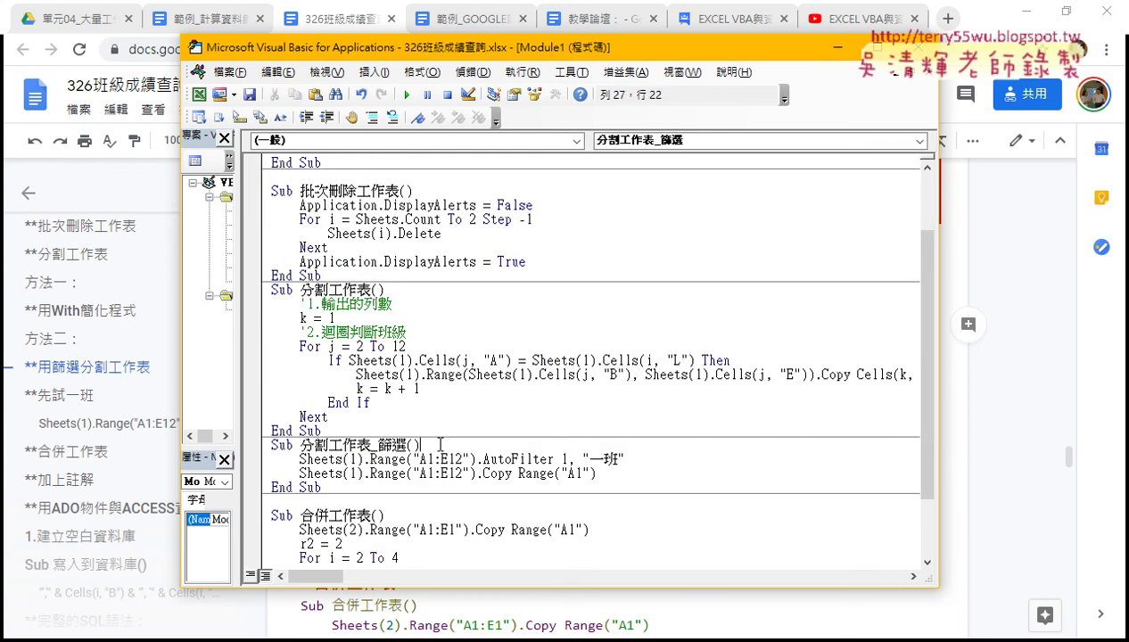
key(Return)
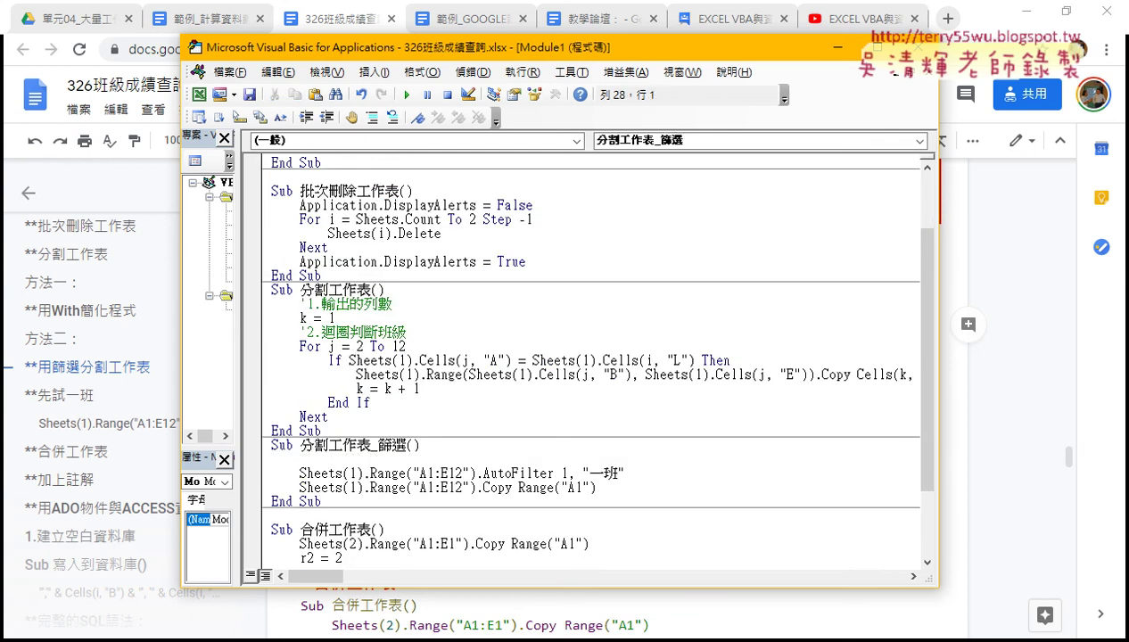
key(ctrl+v)
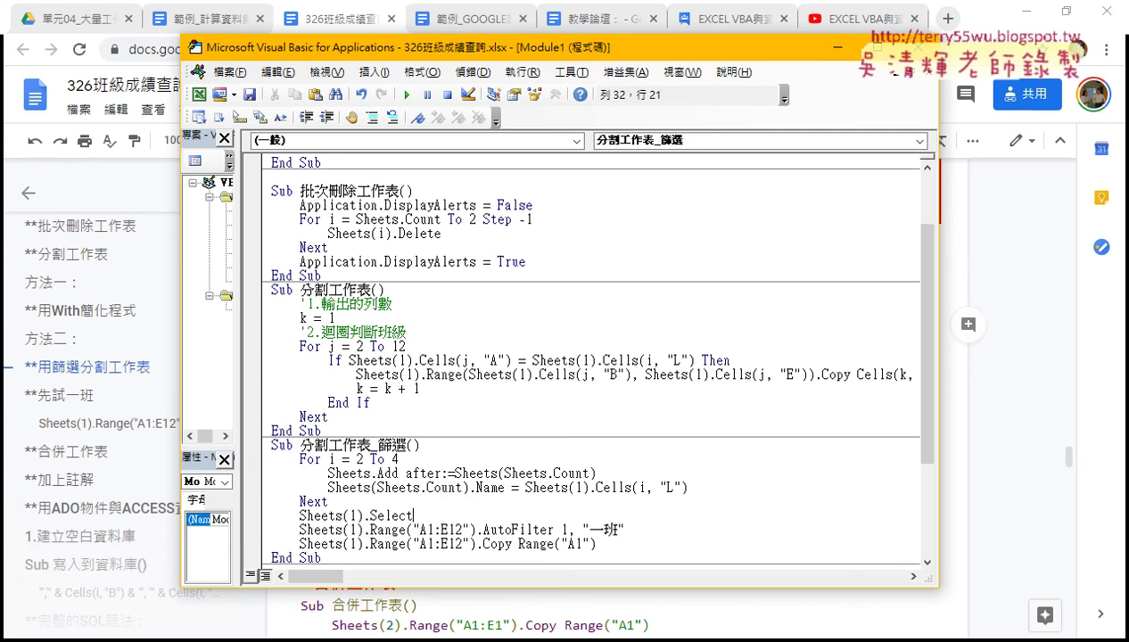
key(Return)
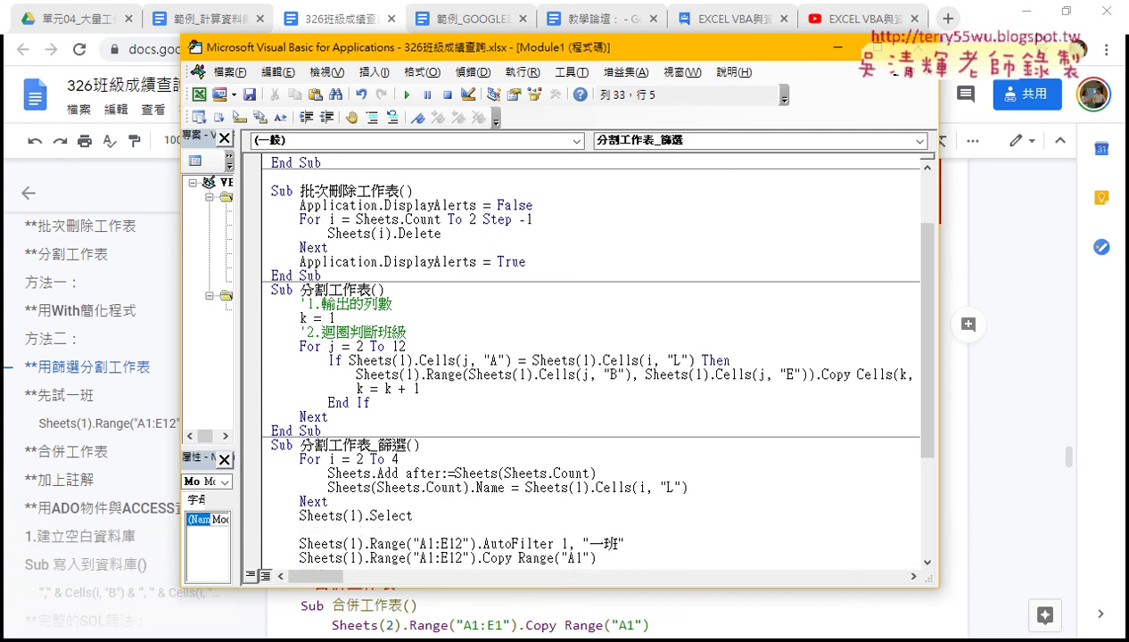
click(1026, 11)
drag(580, 50, 677, 34)
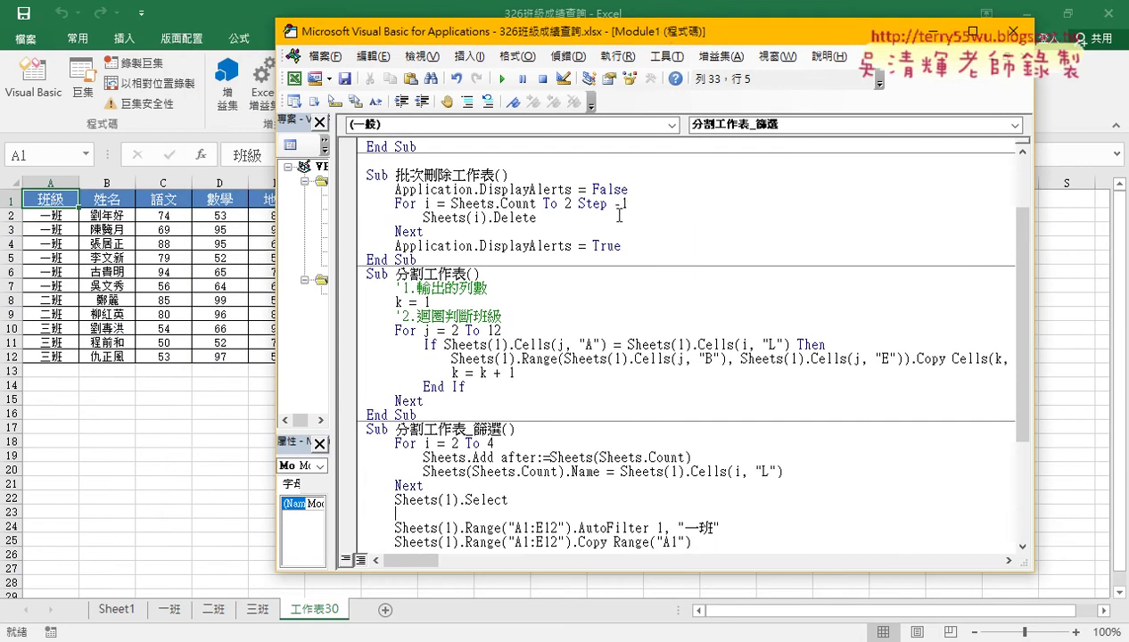
Run 批次刪除工作表 to remove the 一班, 二班, 三班 and 工作表30 sheets
scroll(619, 220, up, 2)
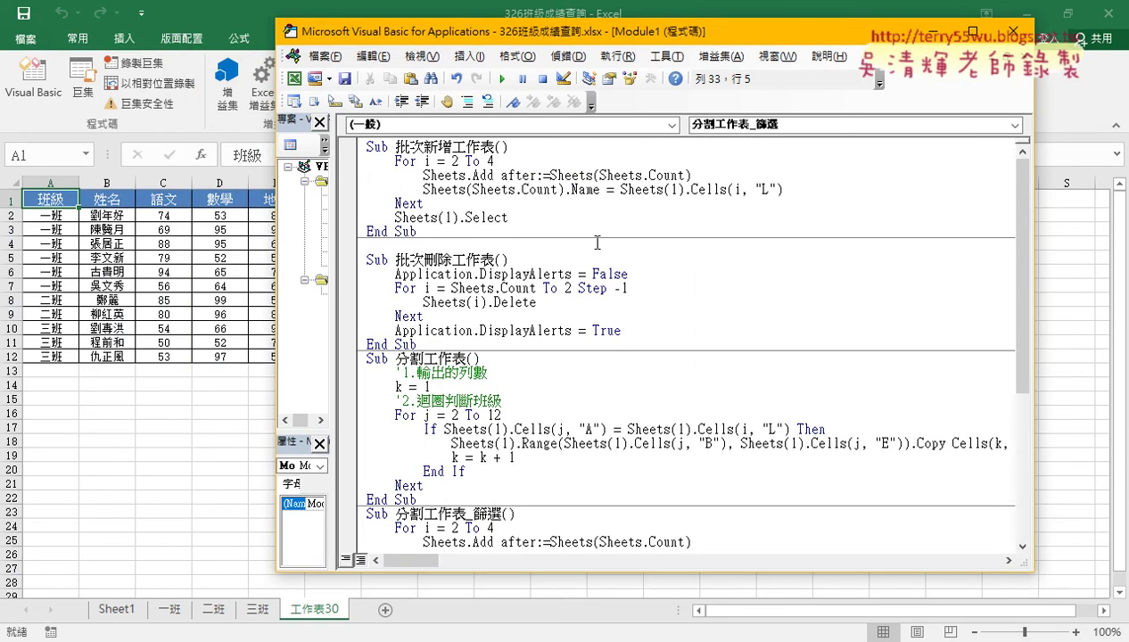
click(497, 301)
click(503, 81)
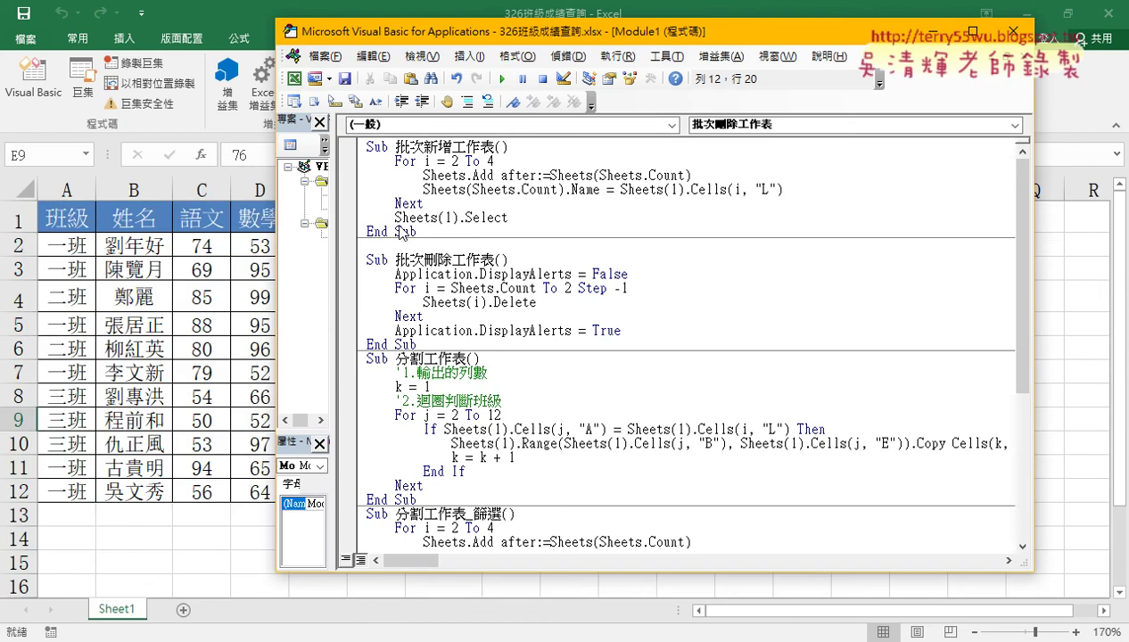
scroll(544, 277, down, 3)
scroll(542, 277, down, 2)
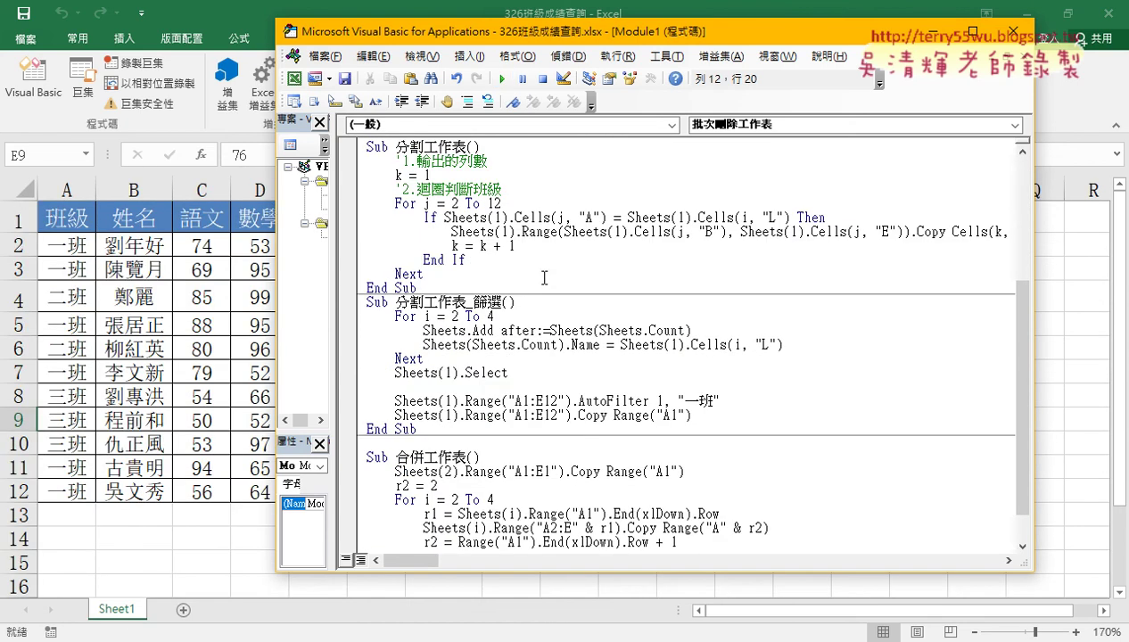
drag(525, 371, 346, 314)
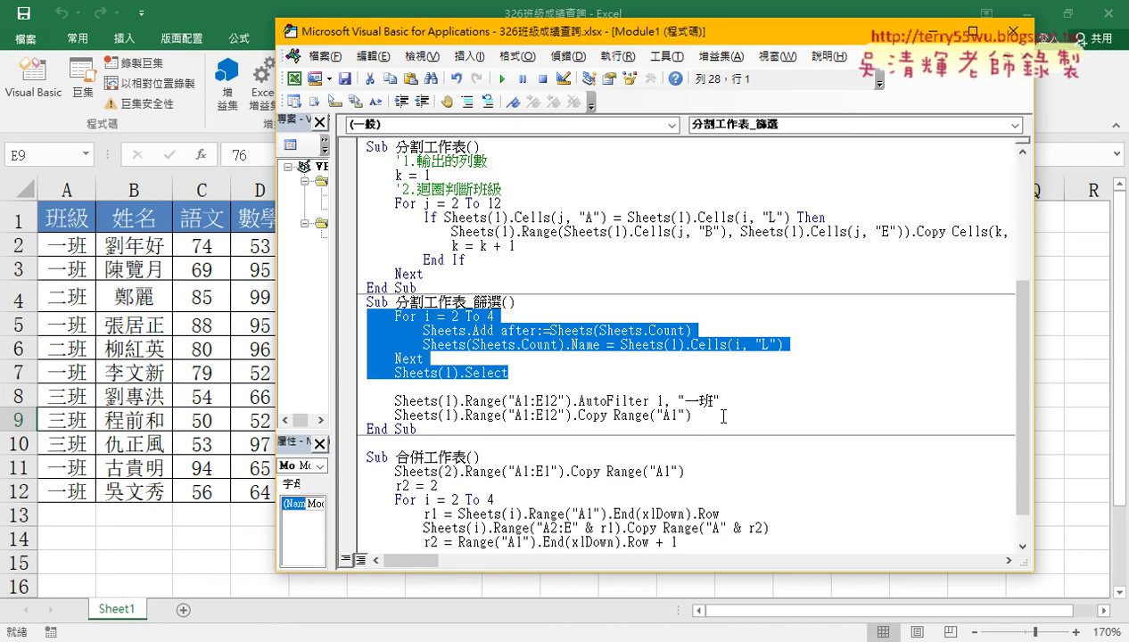
Add a blank line after the Sheets(...).Name line and drag the AutoFilter and Copy lines into the loop
drag(692, 416, 357, 403)
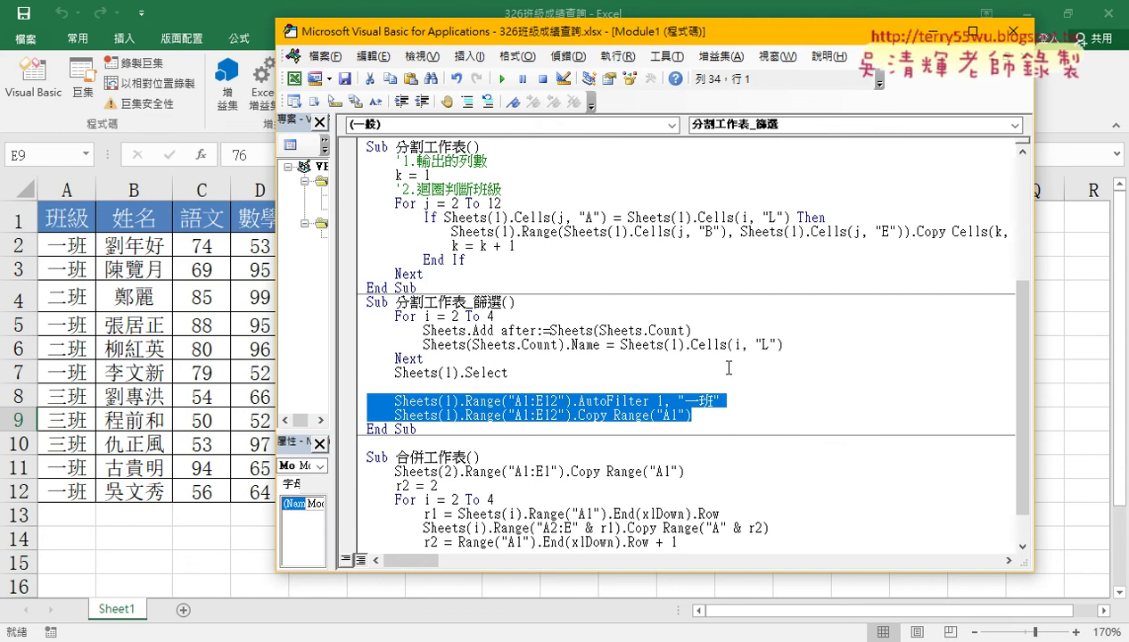
click(792, 345)
click(581, 330)
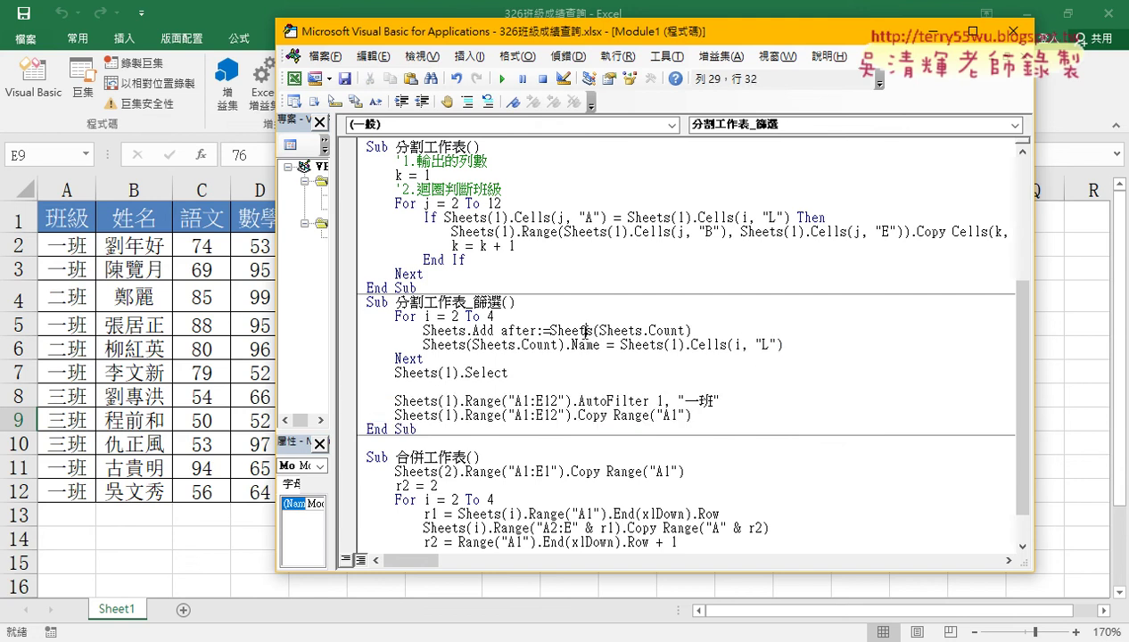
drag(785, 345, 357, 330)
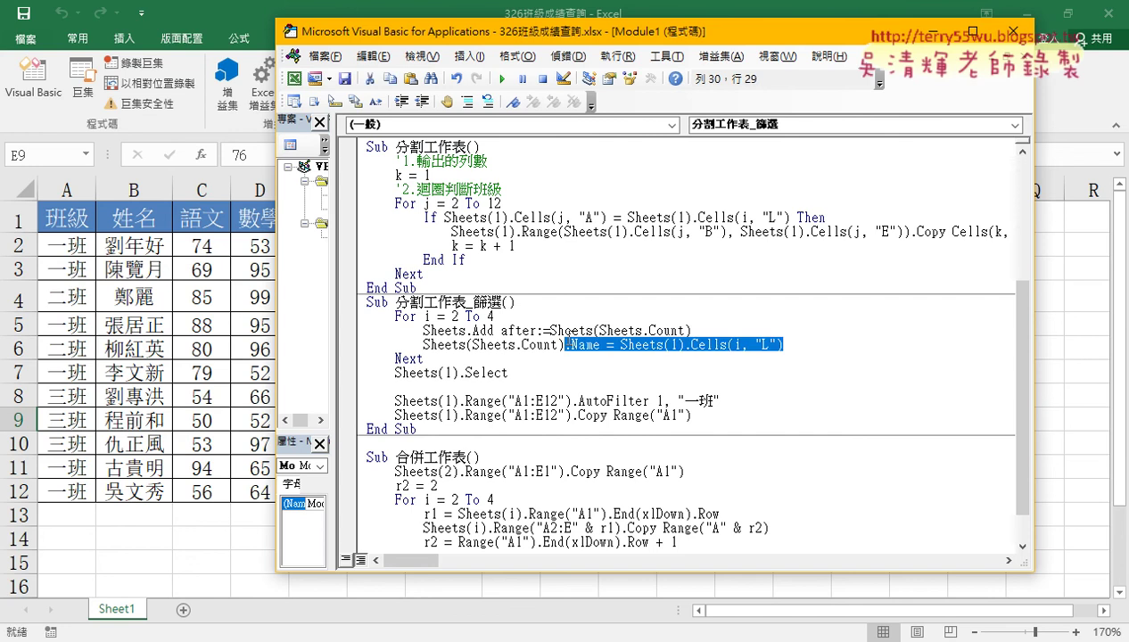
click(809, 352)
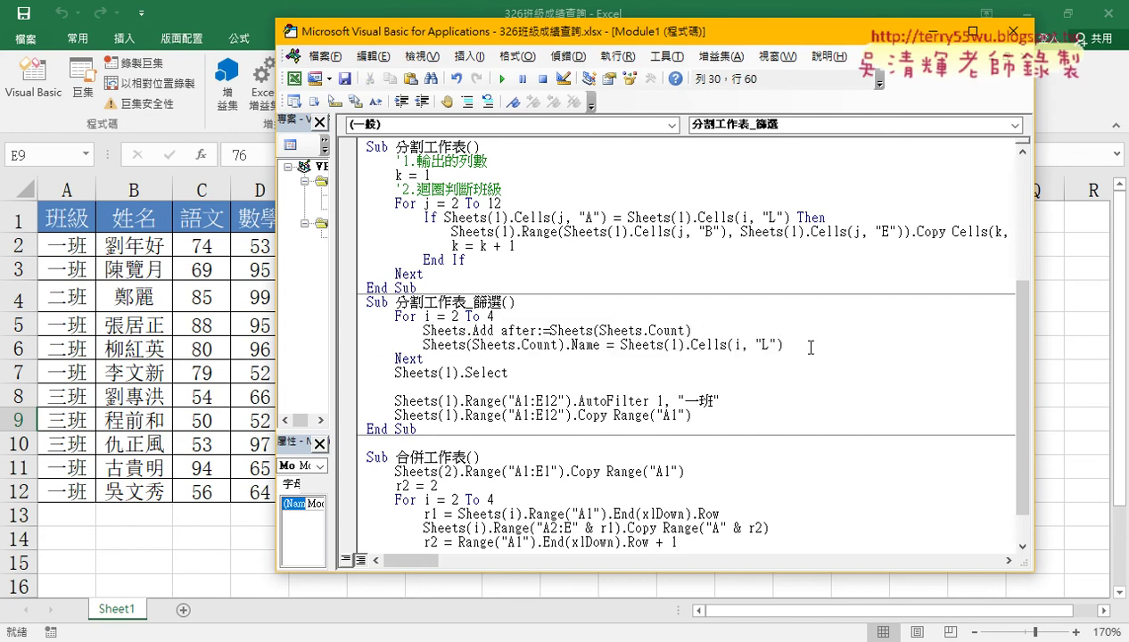
key(Return)
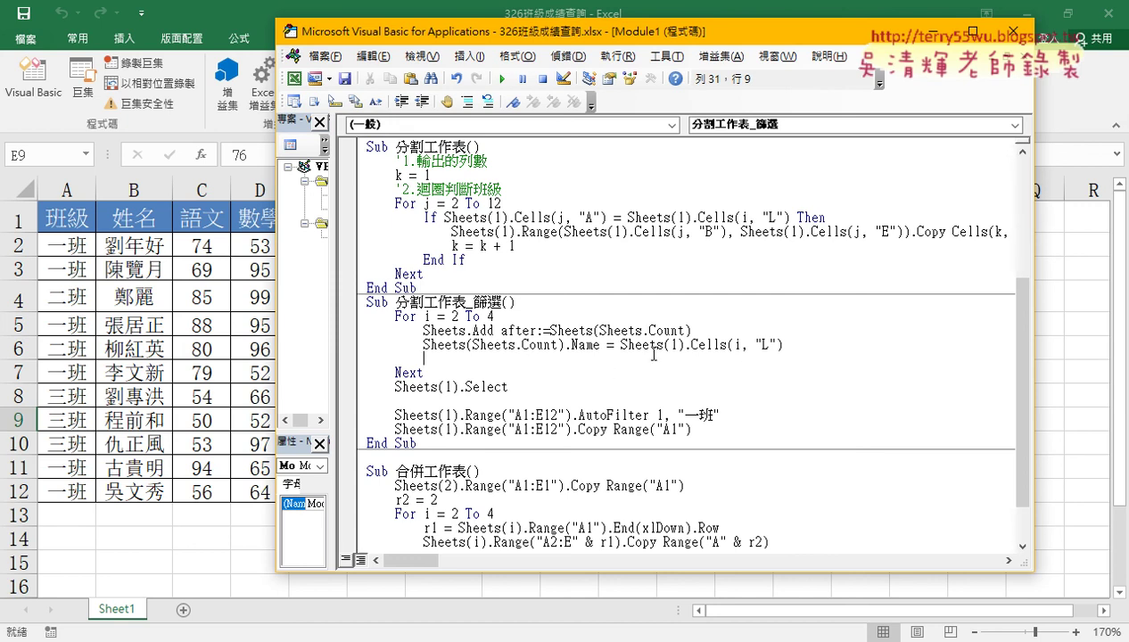
mouse_move(692, 430)
mouse_down()
mouse_move(364, 416)
mouse_move(382, 361)
mouse_up()
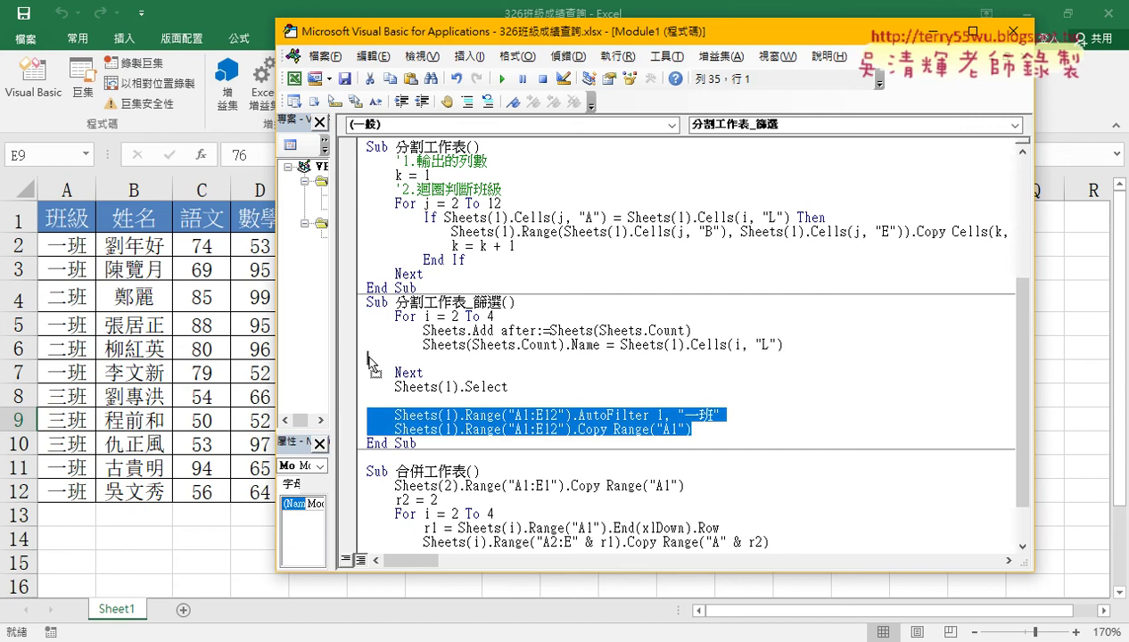
drag(692, 373, 357, 361)
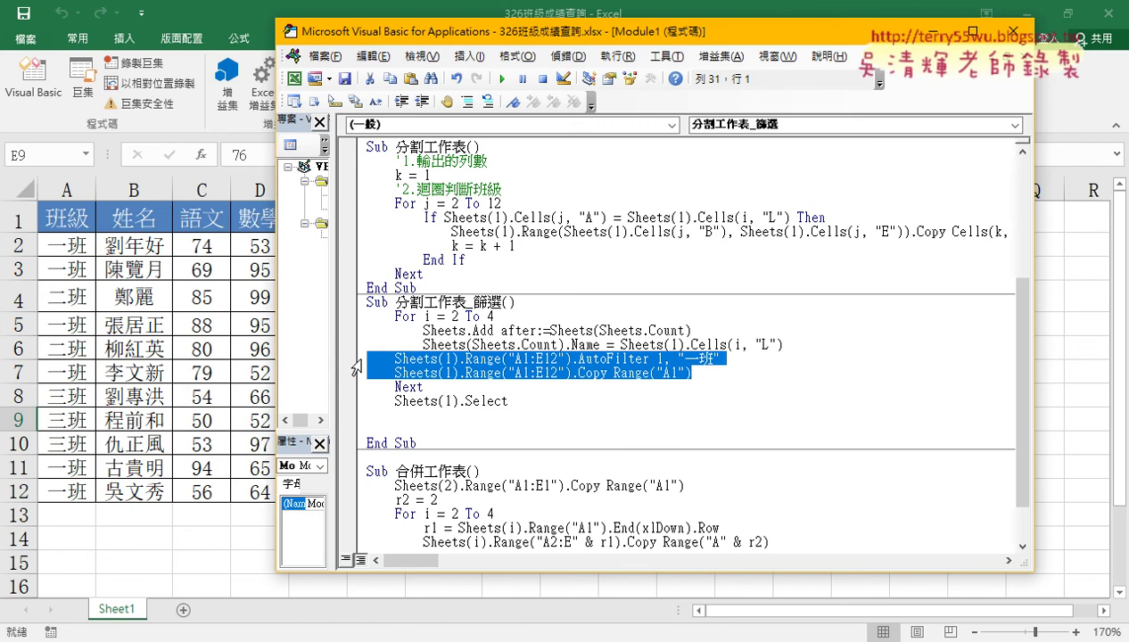
Indent the moved AutoFilter and Copy lines one level inside the loop
key(Tab)
click(483, 330)
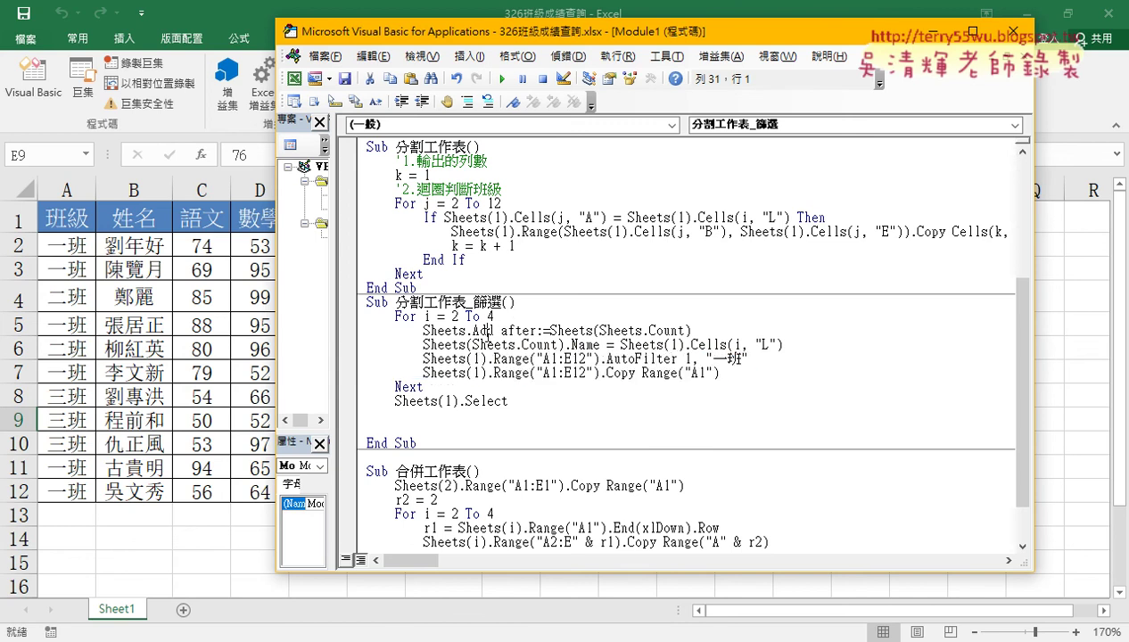
click(551, 344)
click(655, 373)
drag(704, 358, 748, 360)
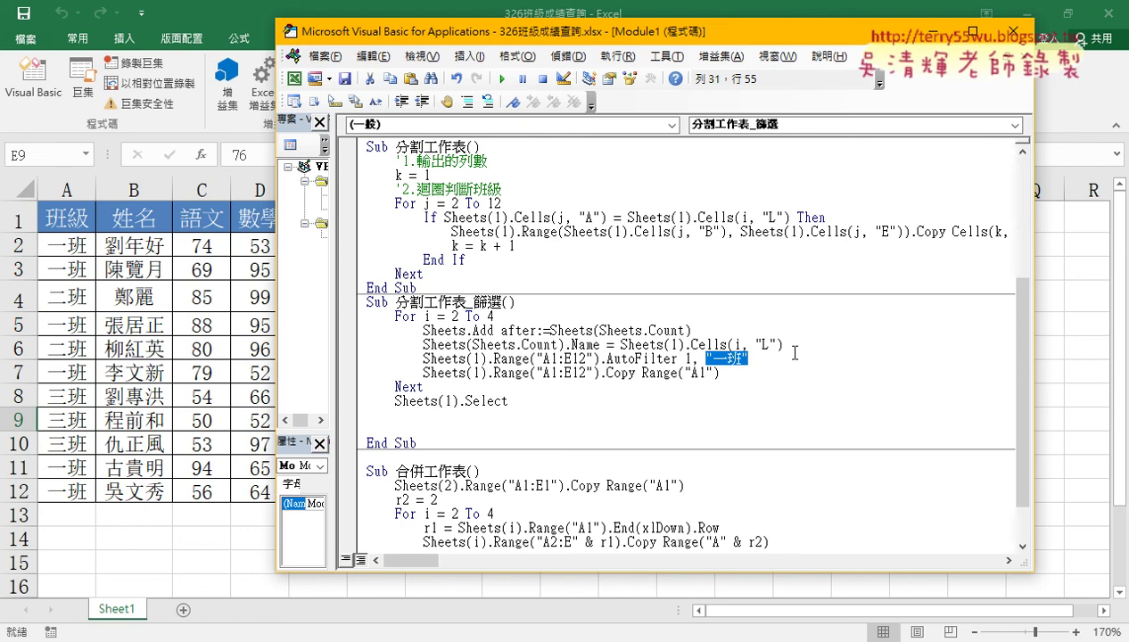
Check the class names 一班, 二班 and 三班 in cells L2 to L4 of the worksheet
drag(784, 345, 621, 344)
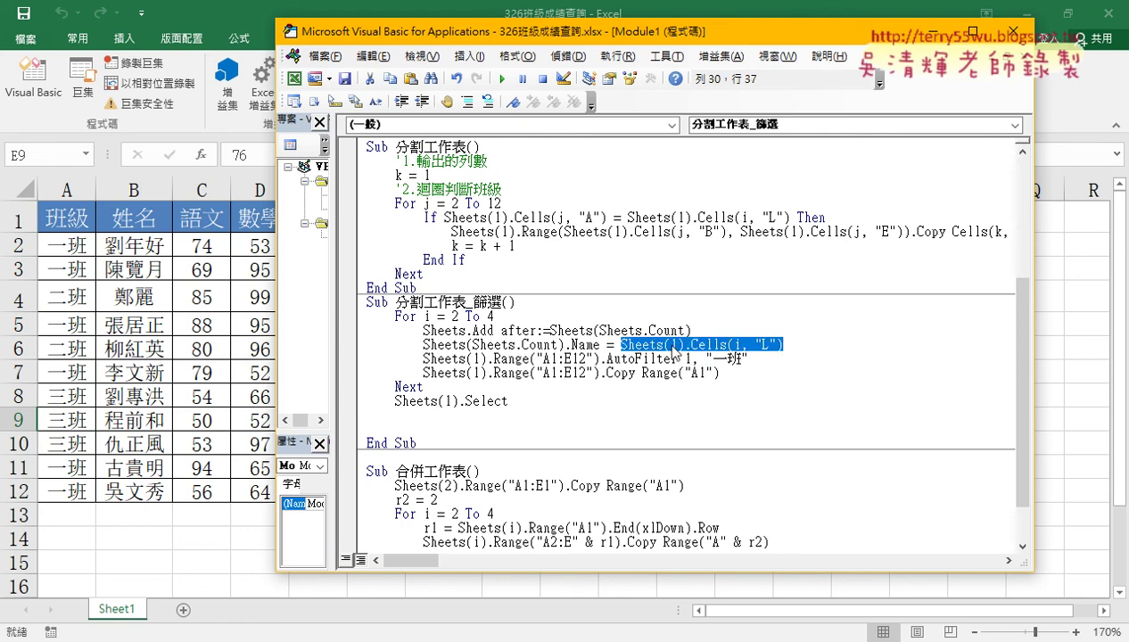
click(205, 540)
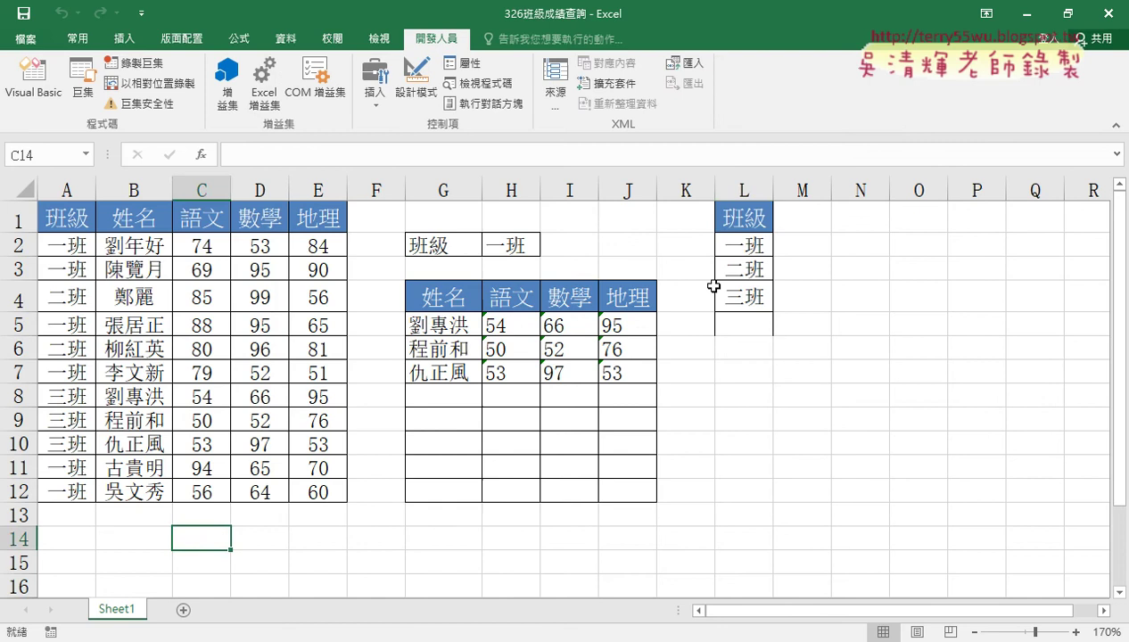
click(744, 248)
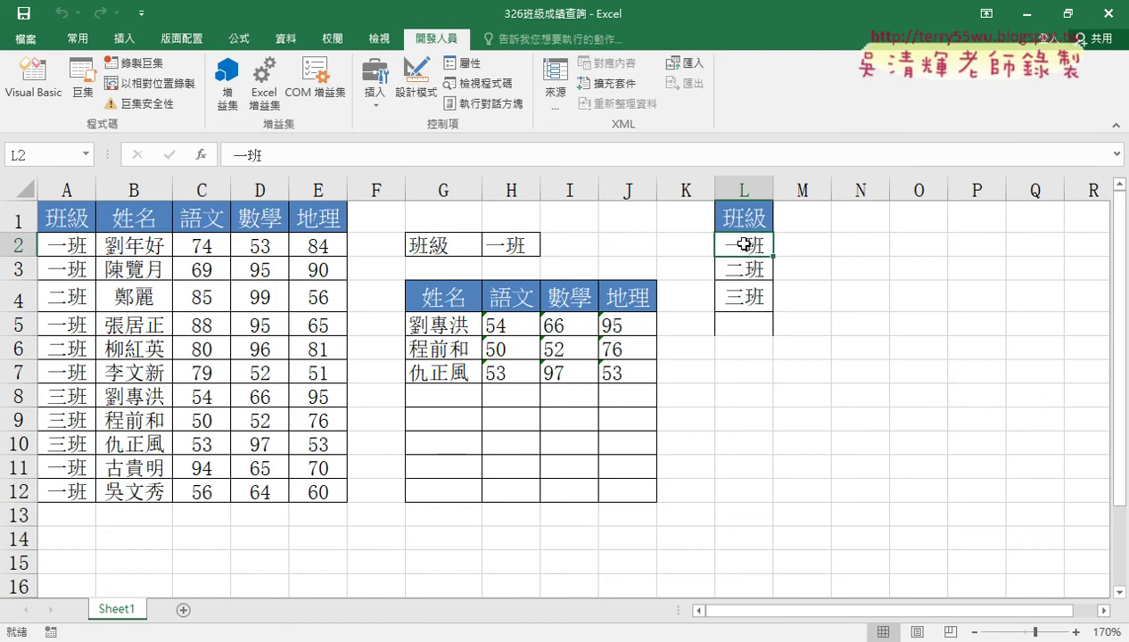
click(743, 268)
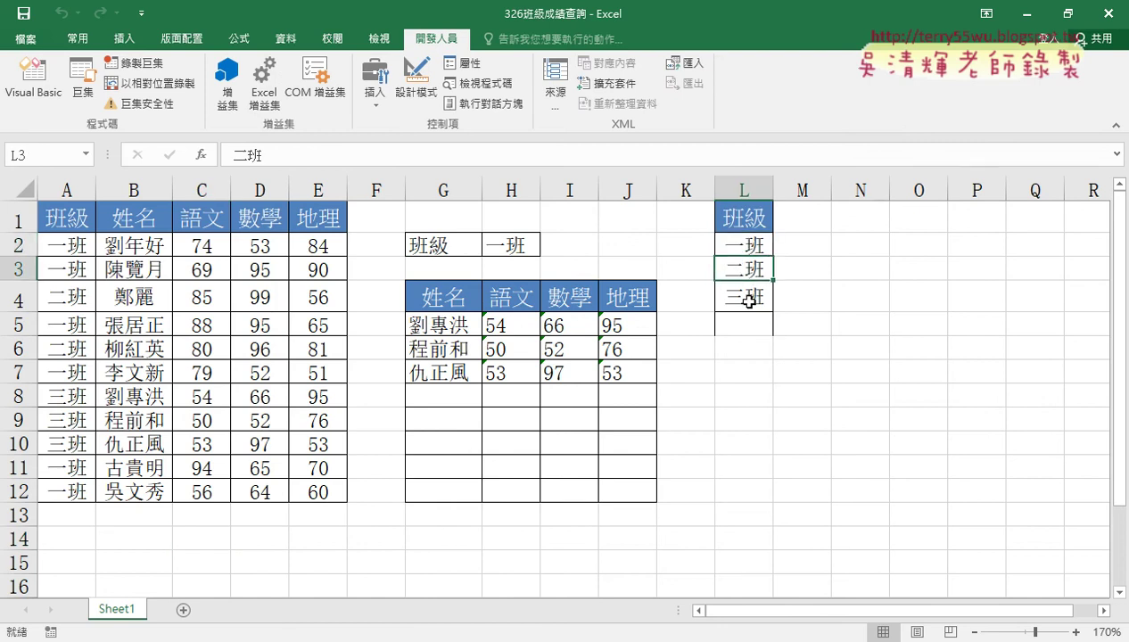
click(749, 298)
click(748, 245)
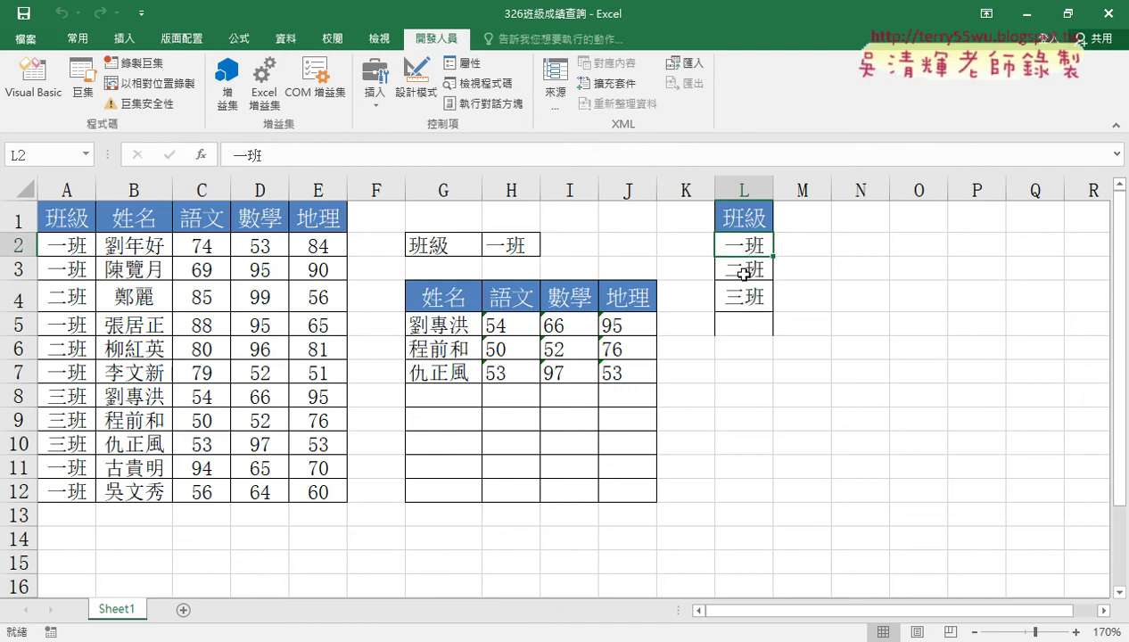
click(739, 269)
click(44, 96)
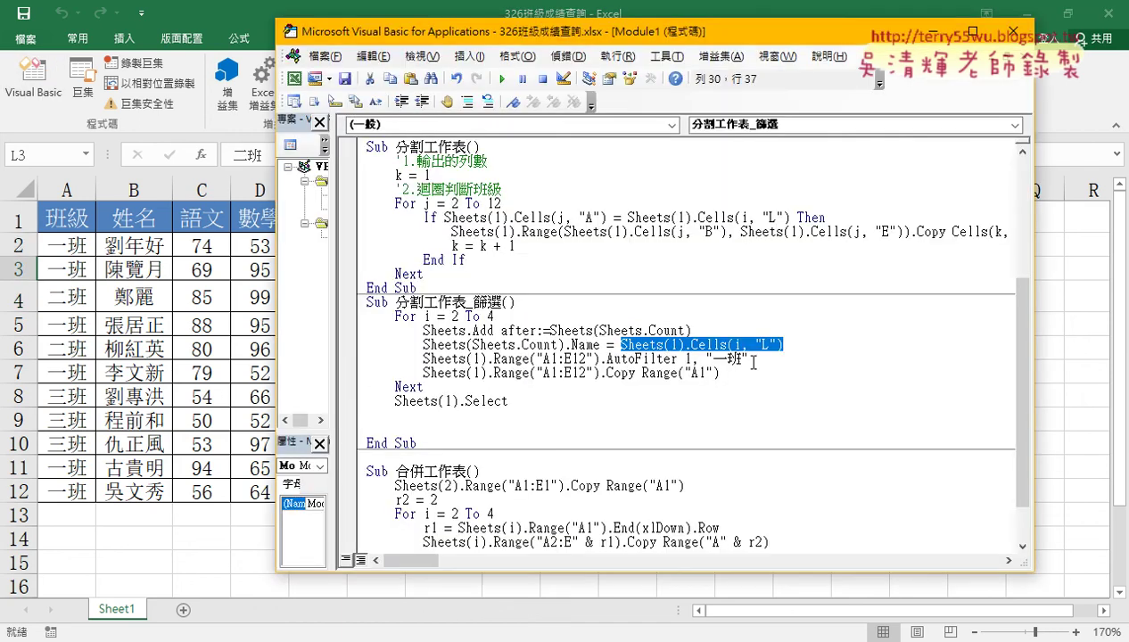
Replace the fixed 一班 criterion with Sheets(1).Cells(i, "L") and delete the blank lines before End Sub
drag(750, 359, 707, 360)
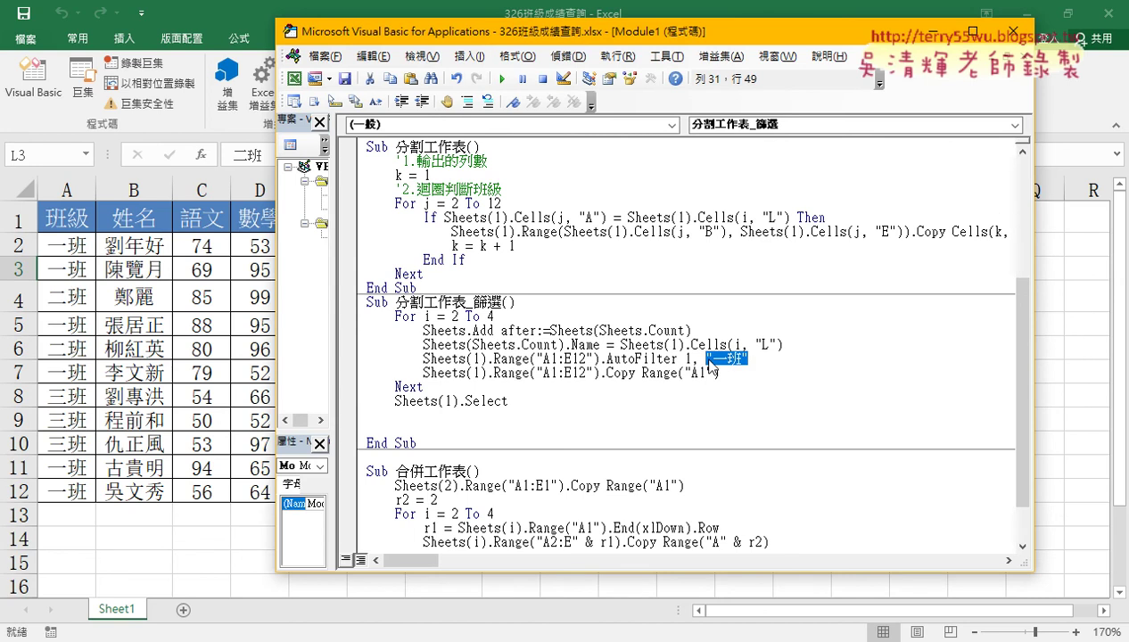
key(Delete)
click(791, 343)
key(Return)
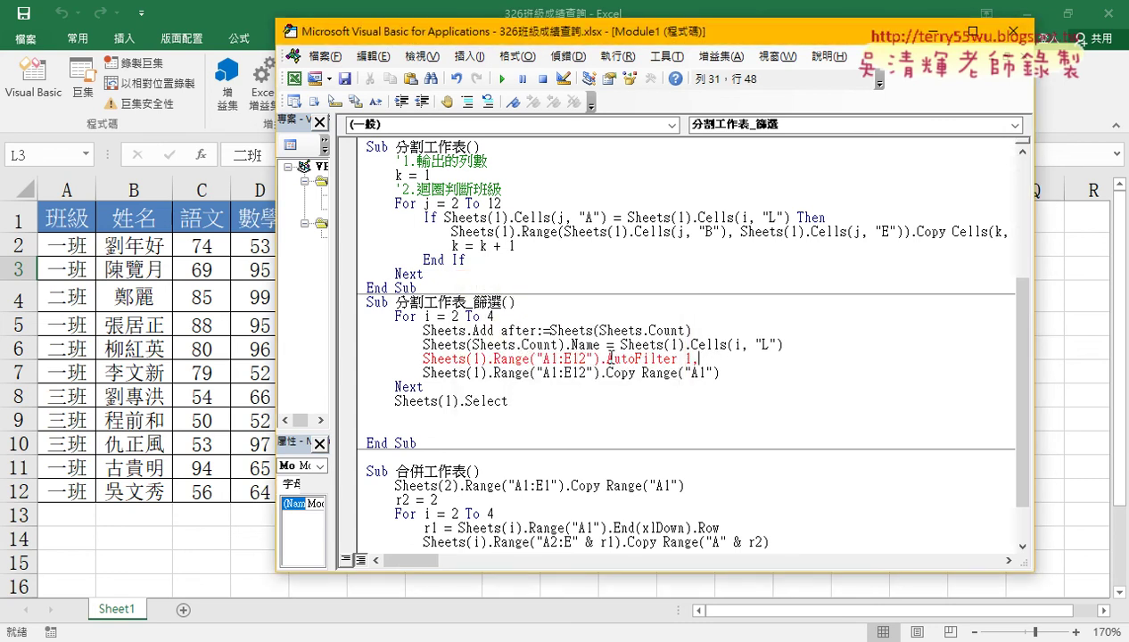
mouse_move(621, 345)
mouse_down()
mouse_move(784, 344)
mouse_move(729, 359)
mouse_up()
click(716, 407)
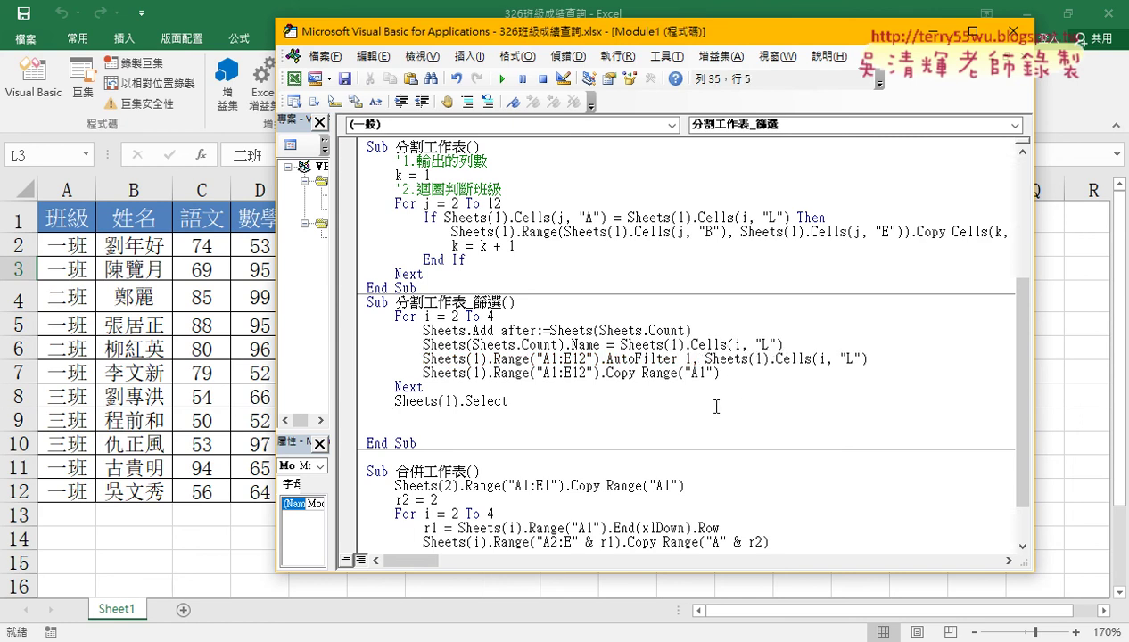
drag(566, 402, 563, 419)
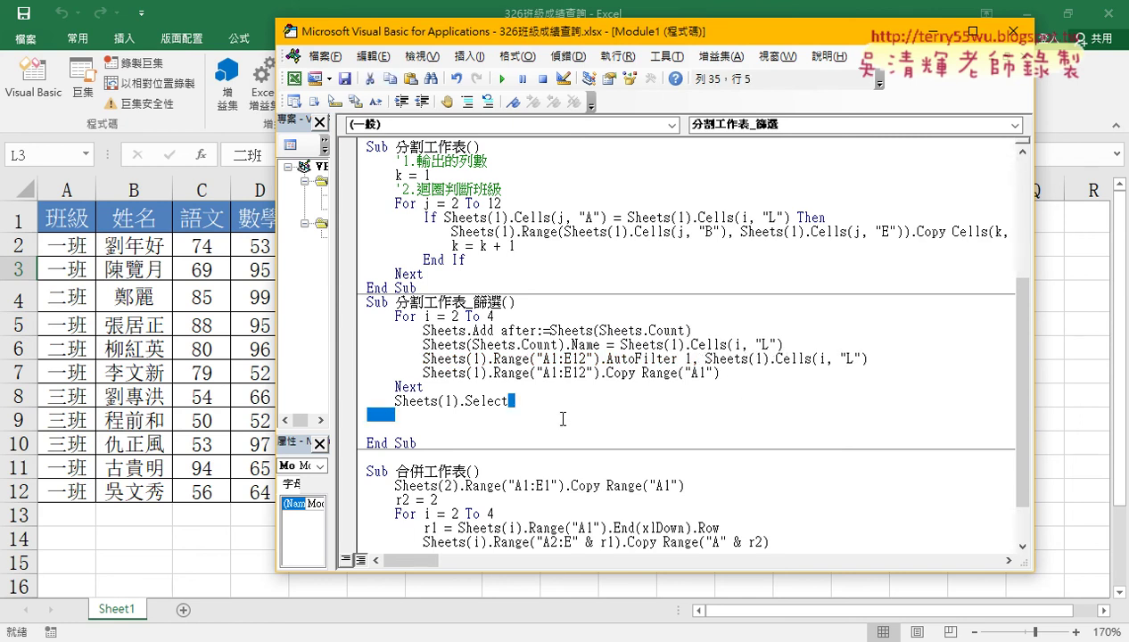
key(Delete)
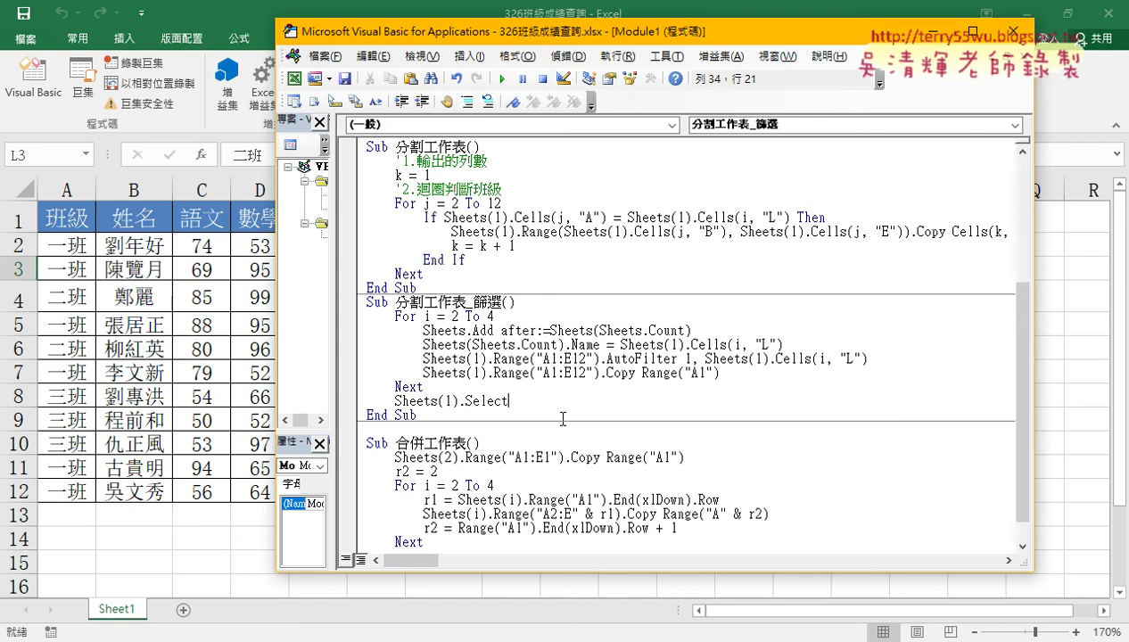
click(568, 344)
click(565, 358)
click(572, 372)
scroll(595, 382, down, 1)
Step with F8 through adding the 一班 sheet and filtering, then view Sheet1's 一班 rows
click(622, 330)
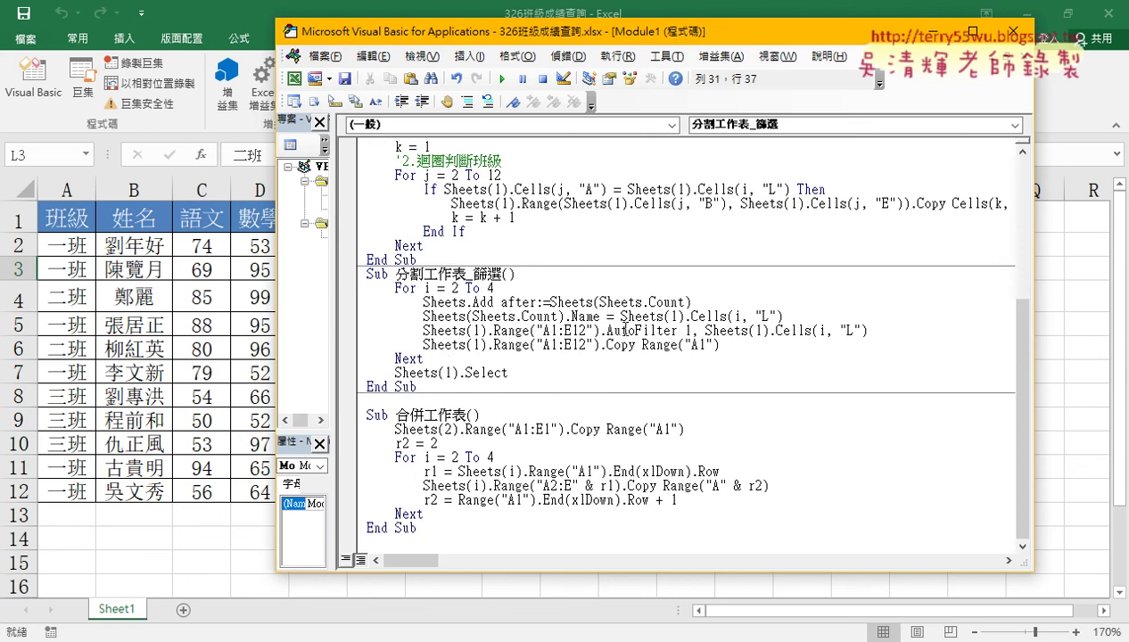
key(F8)
key(F8)
key(F8)
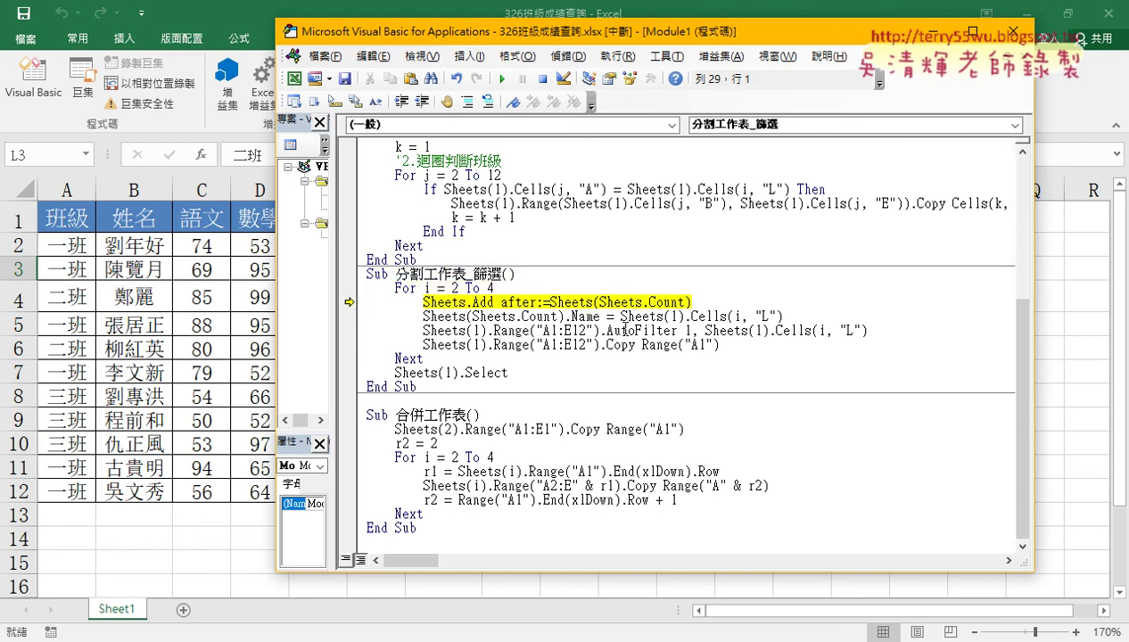
key(F8)
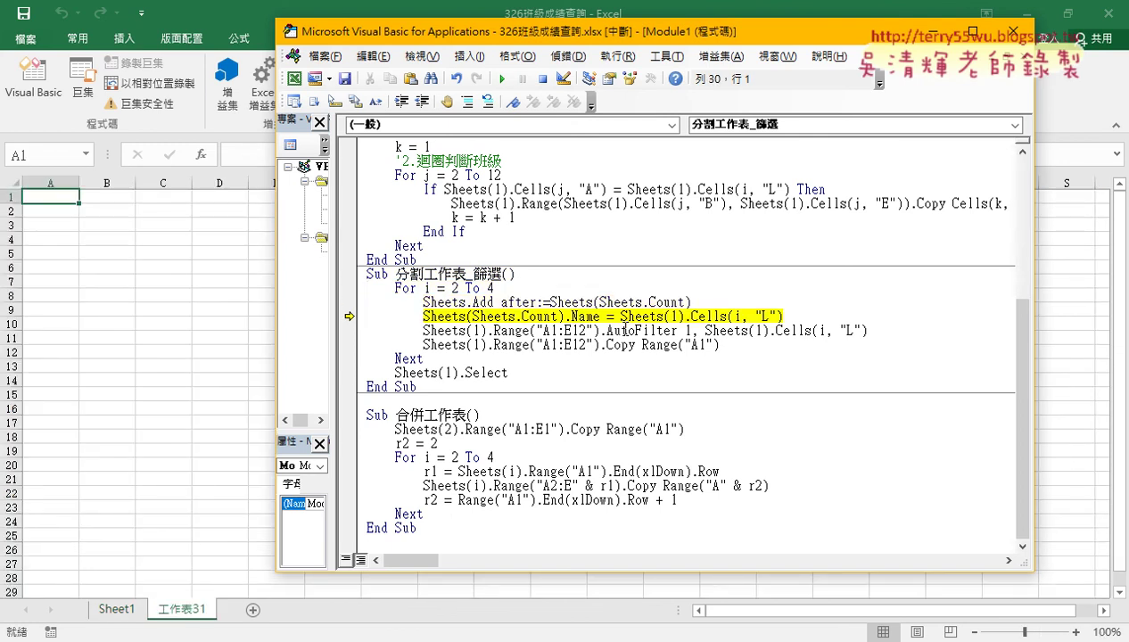
key(F8)
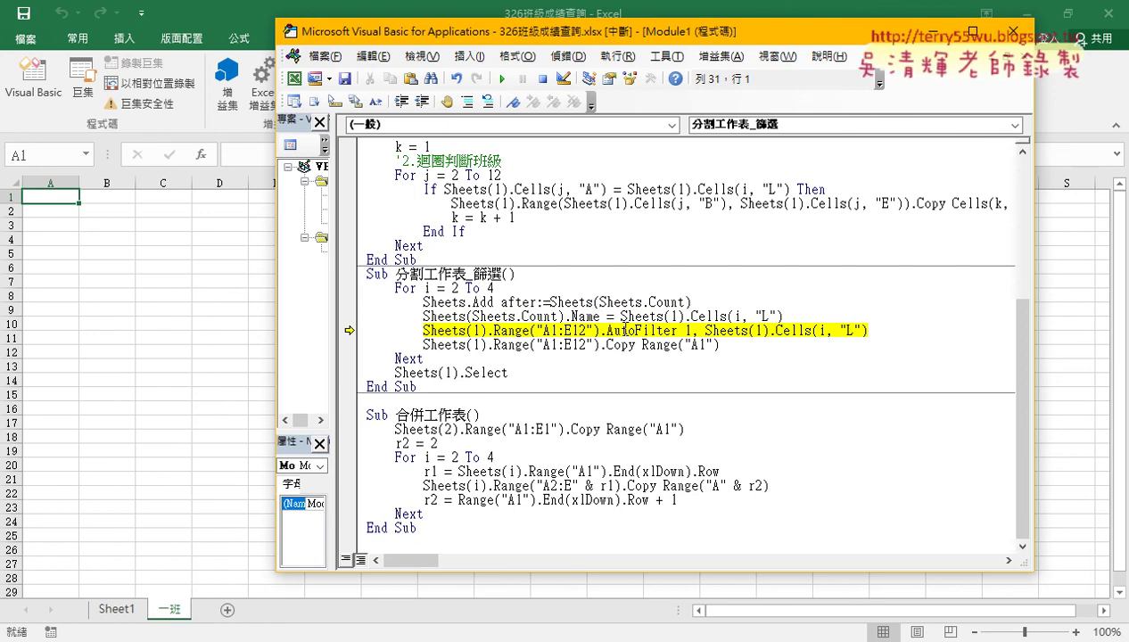
key(F8)
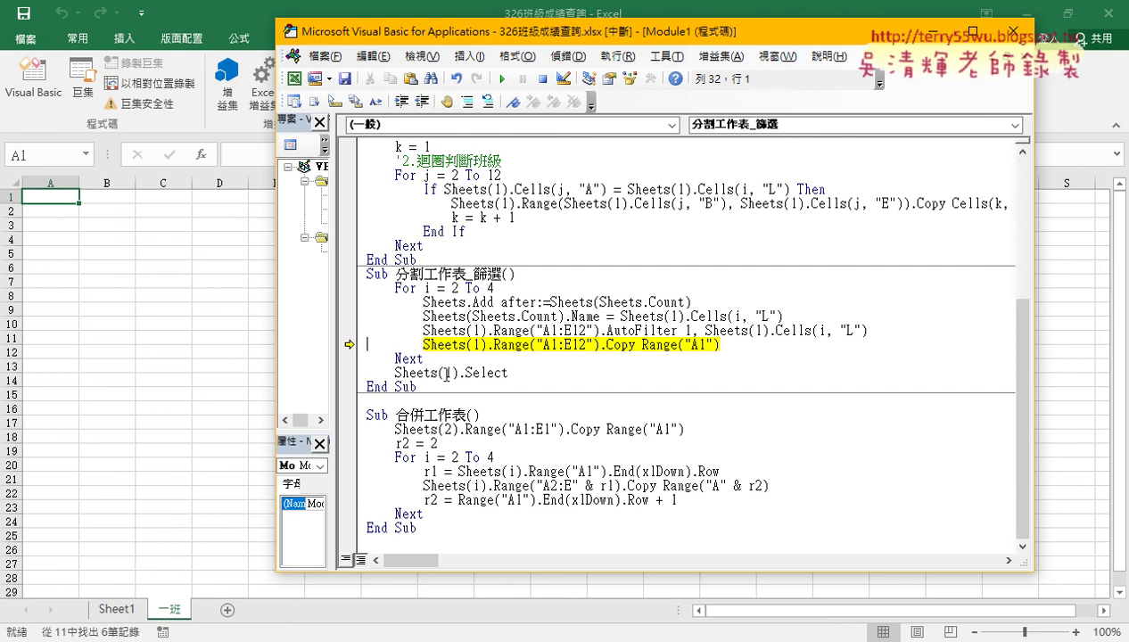
click(123, 611)
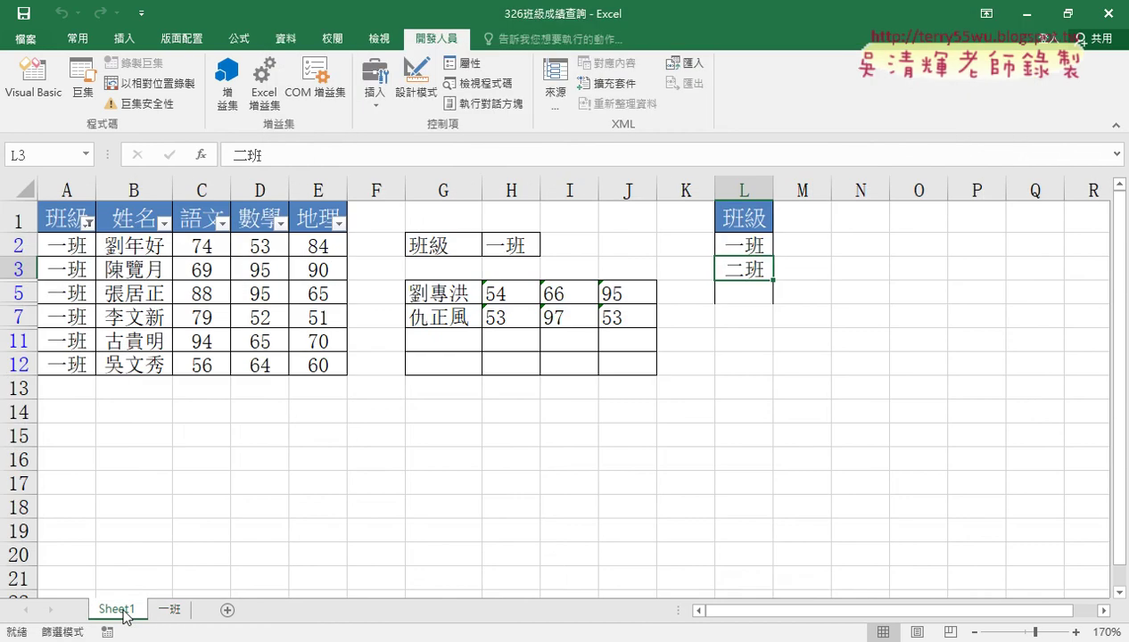
Check the empty 一班 sheet, then step through copying the 一班 rows to its Range("A1")
click(174, 614)
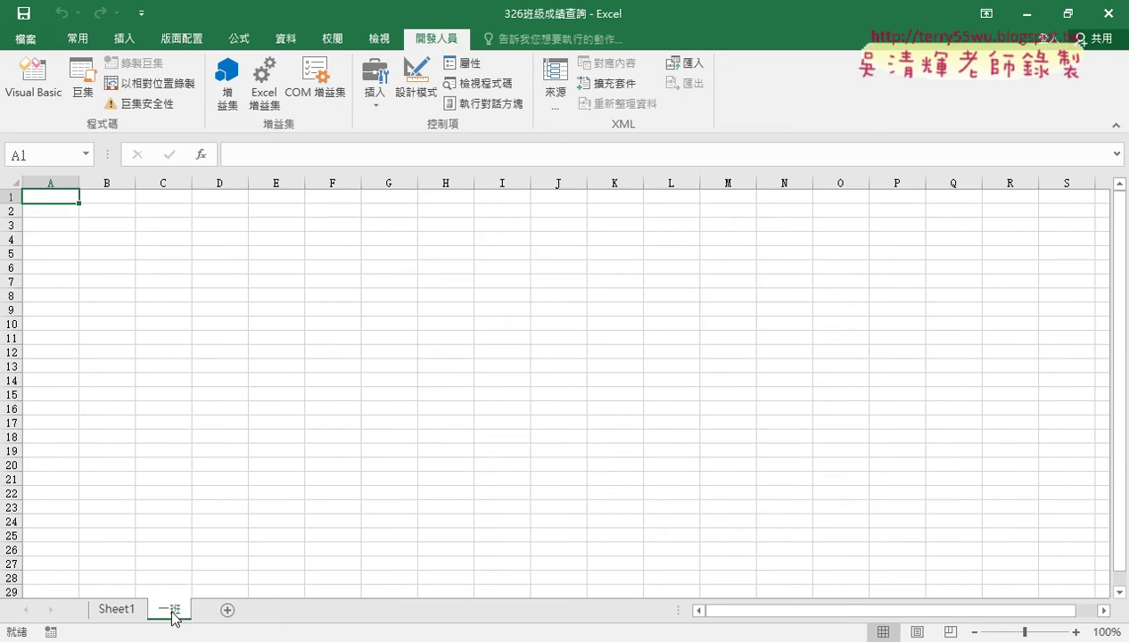
click(41, 85)
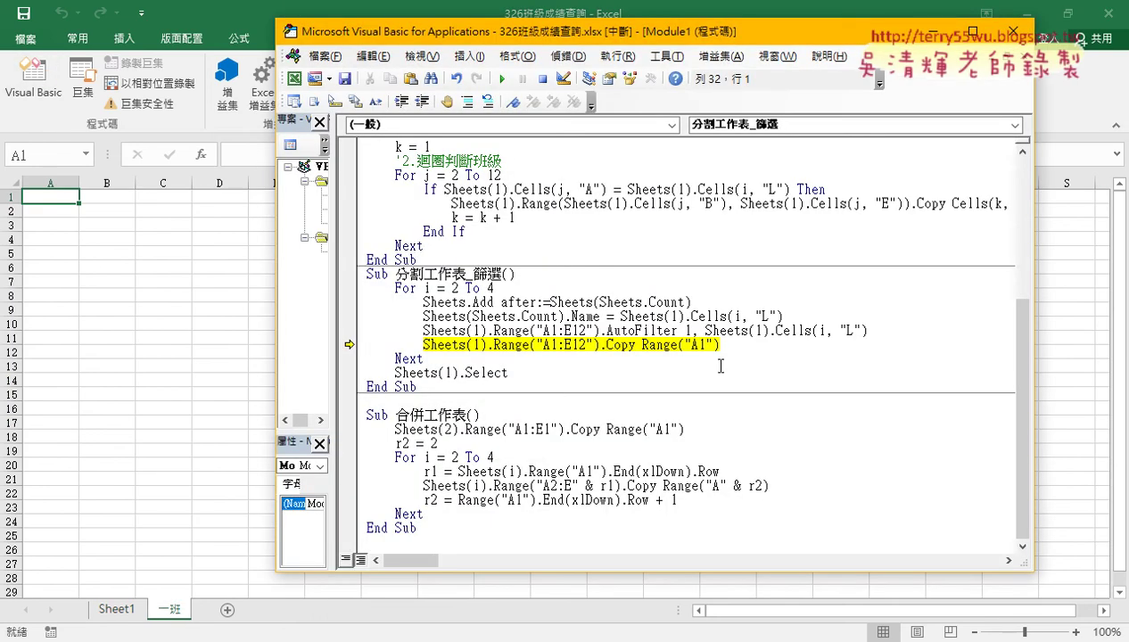
drag(720, 344, 642, 344)
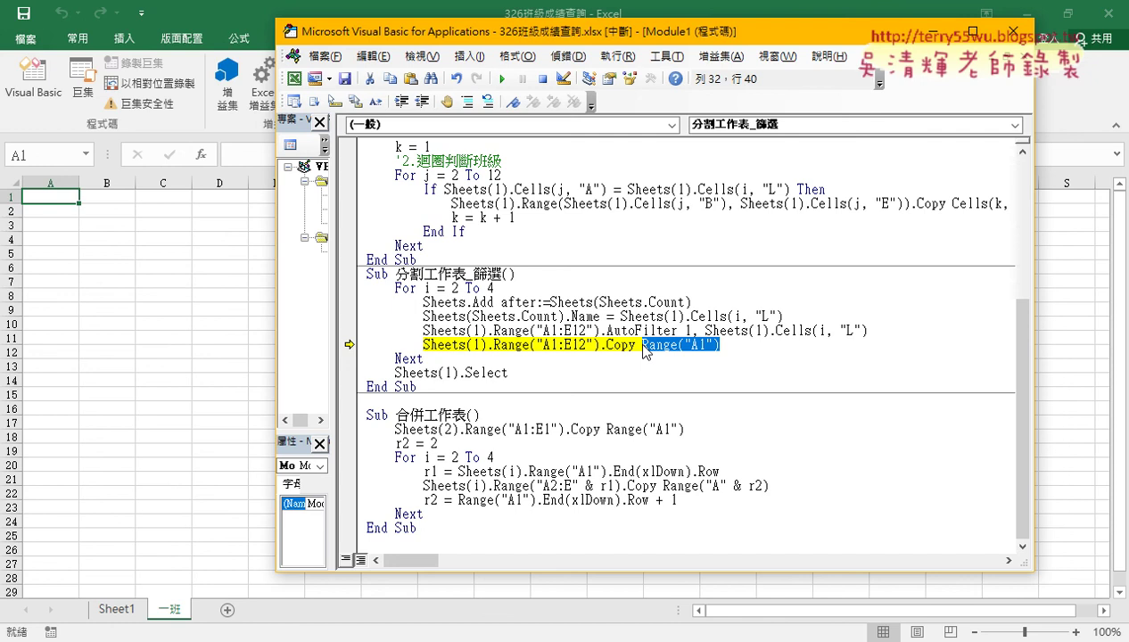
key(F8)
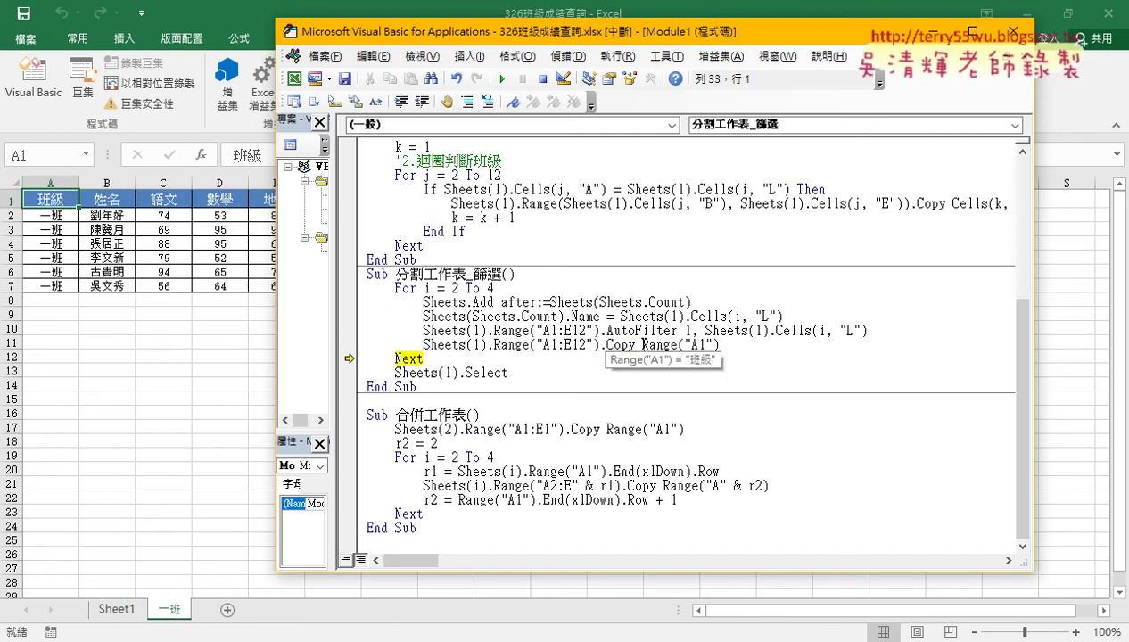
Step through the 二班 and 三班 passes to End Sub, filling both class sheets
key(F8)
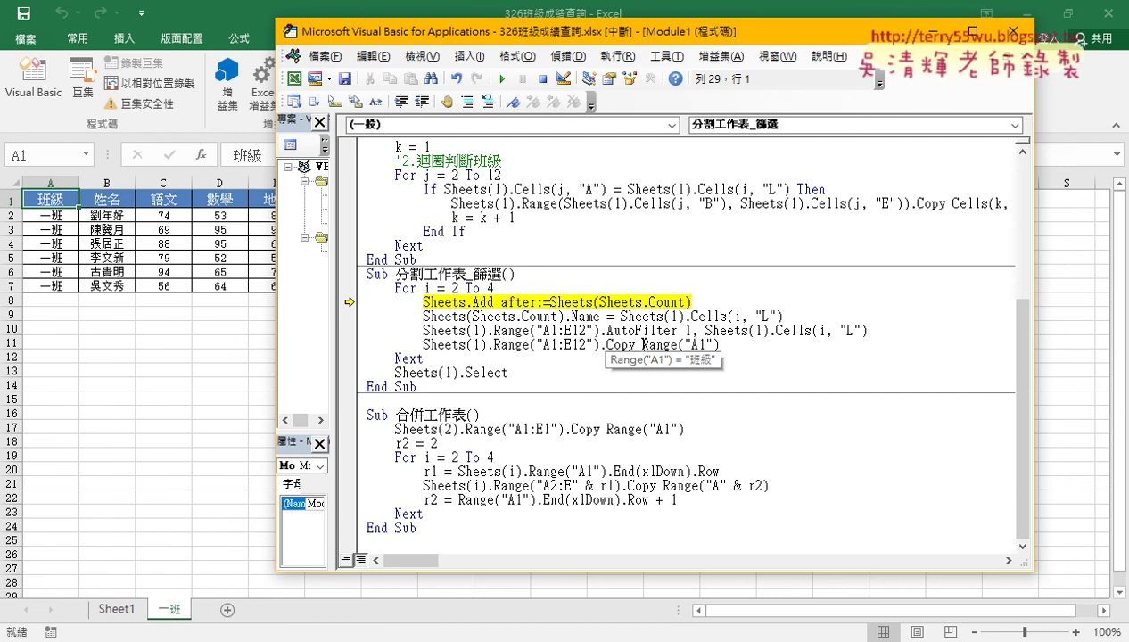
key(F8)
key(F8)
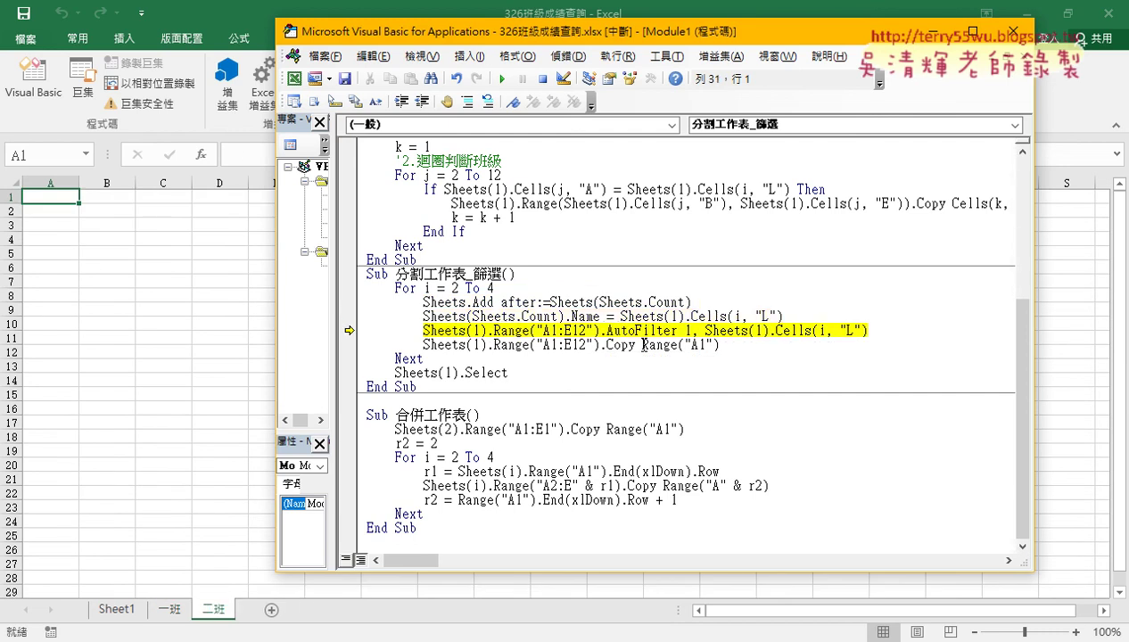
key(F8)
key(F8)
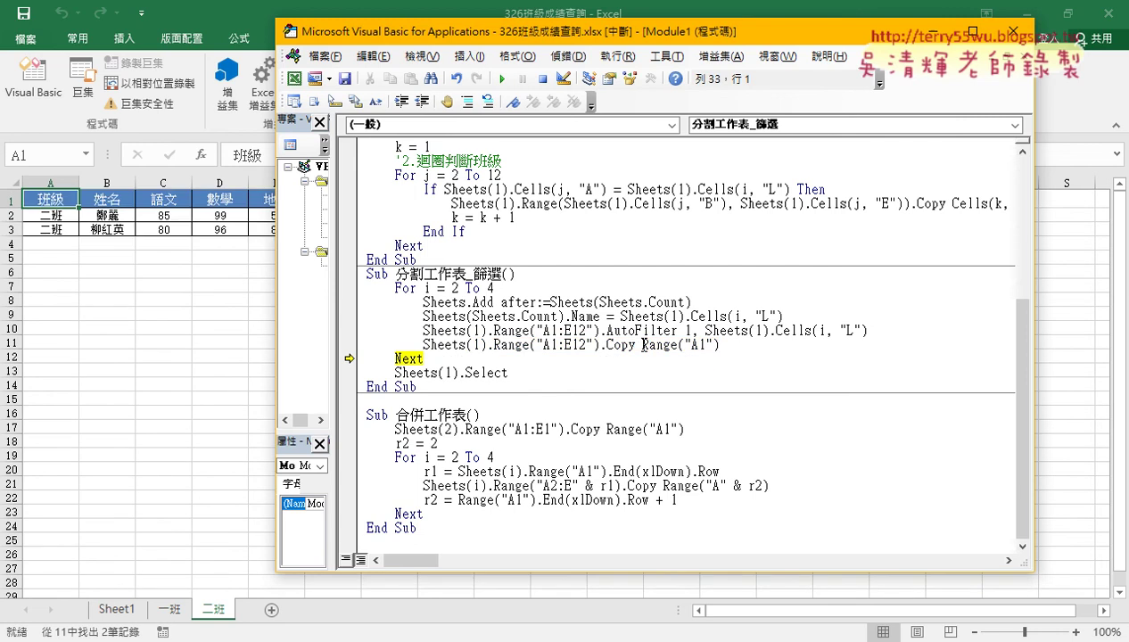
key(F8)
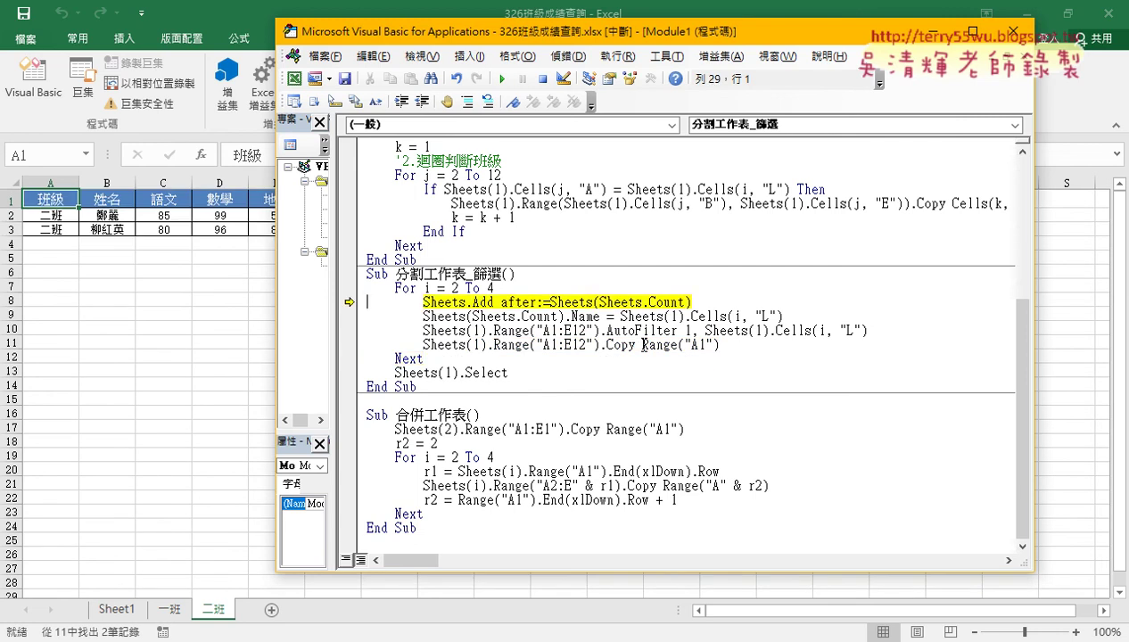
key(F8)
key(F8)
key(F8)
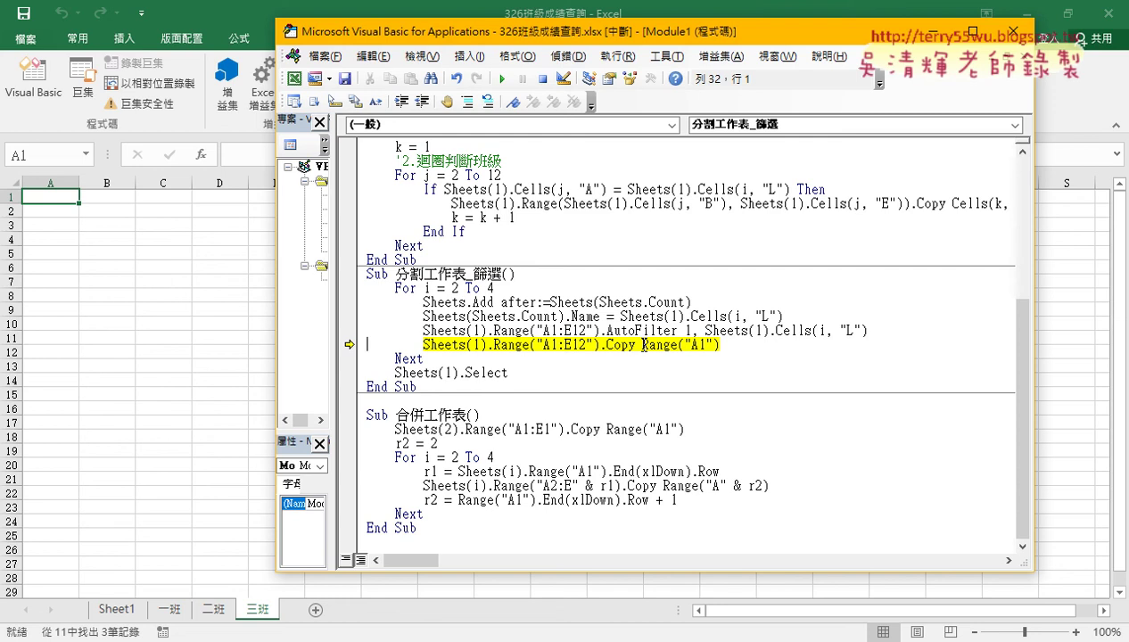
key(F8)
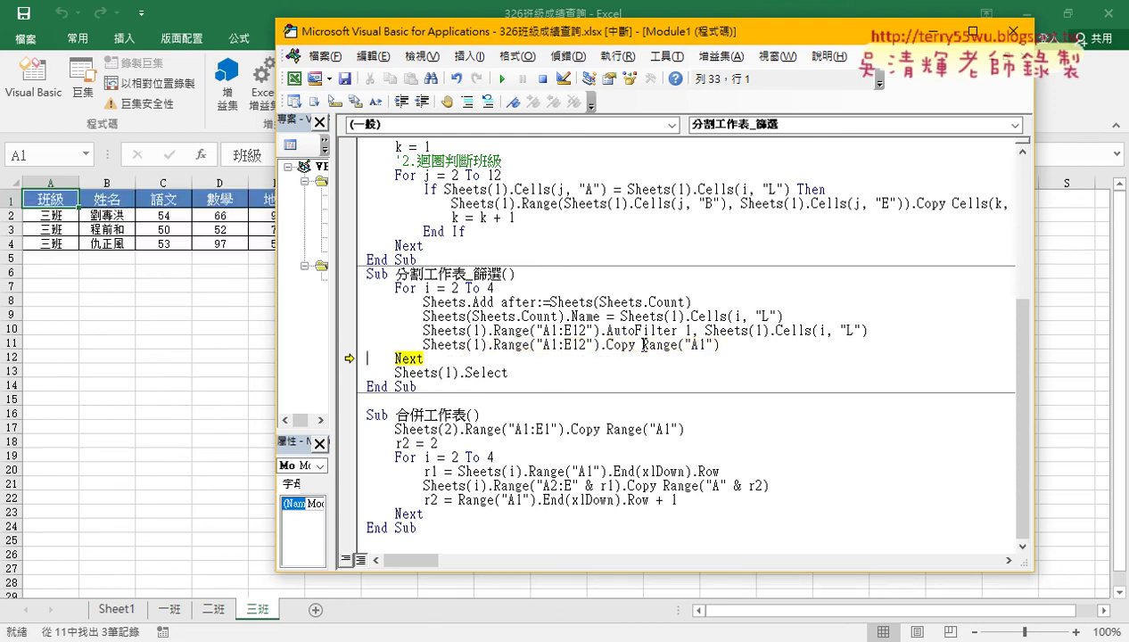
key(F8)
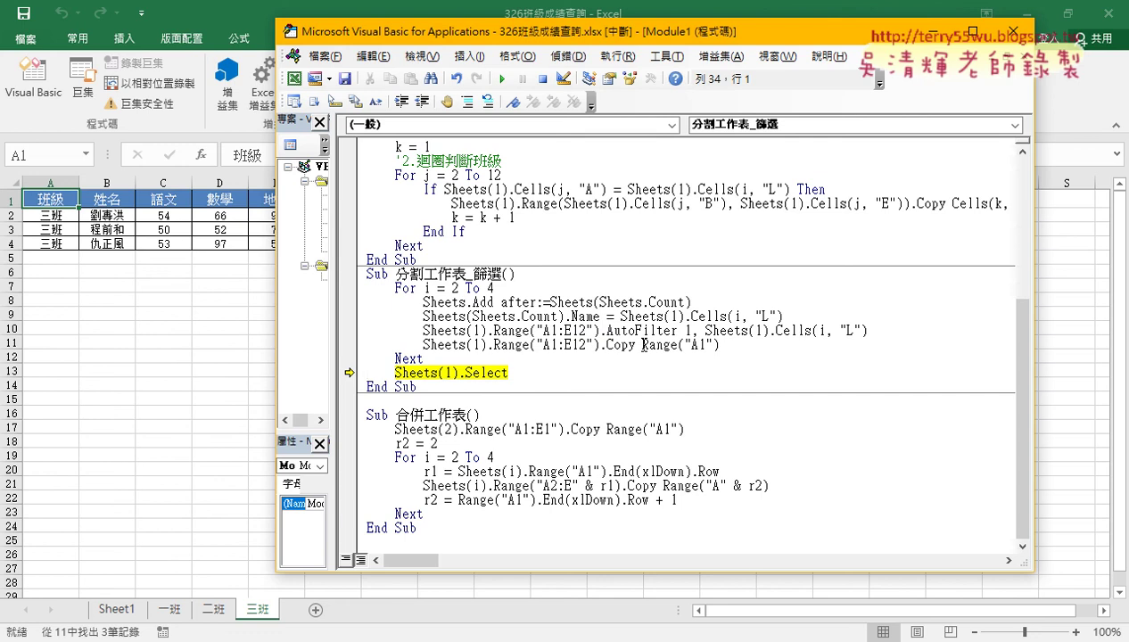
key(F8)
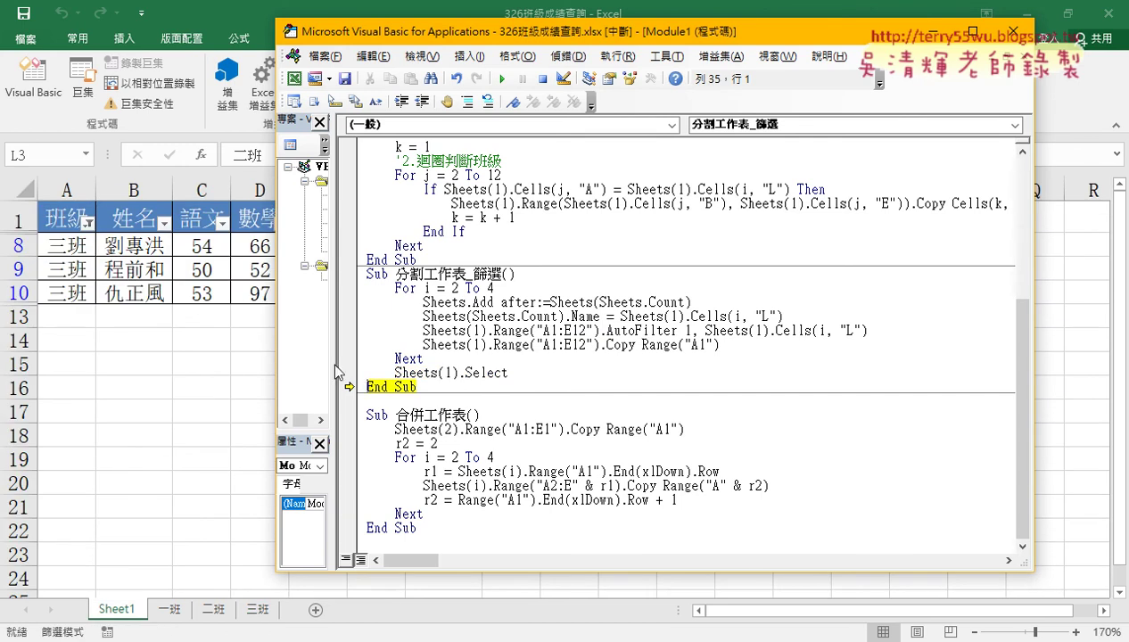
click(502, 79)
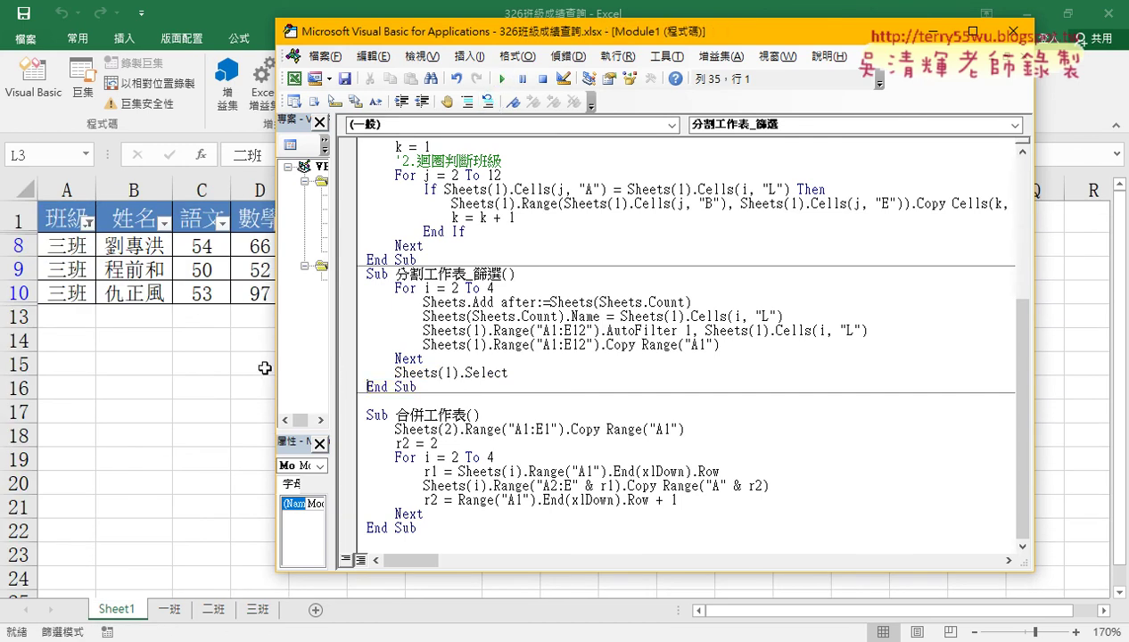
Review the rows copied onto the 二班, 三班 and 一班 class sheets
click(166, 609)
click(214, 611)
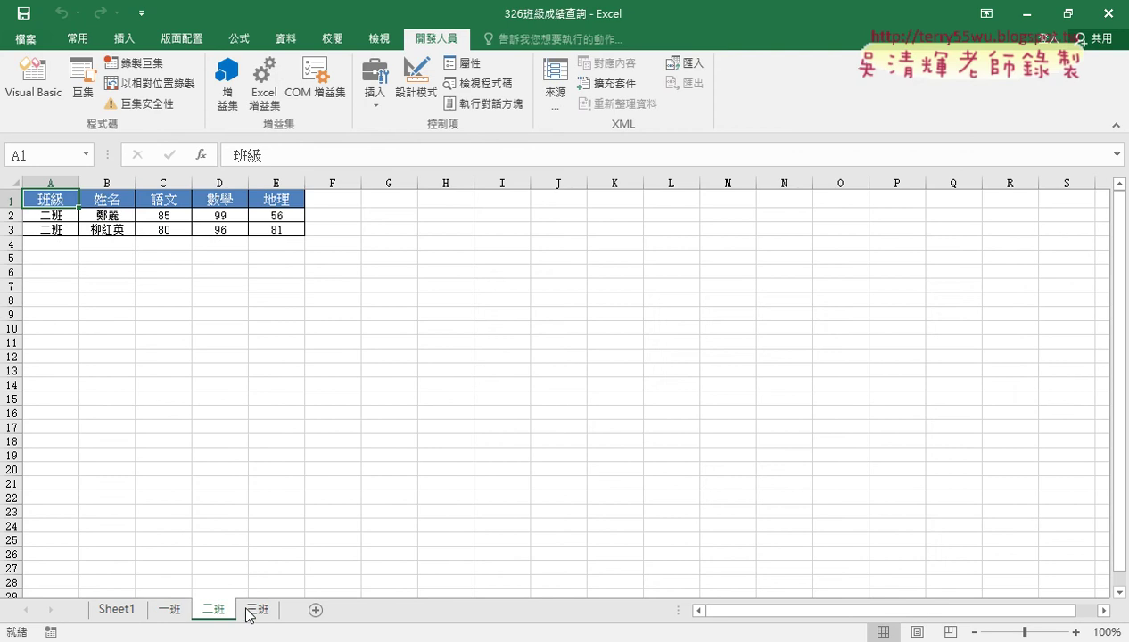
click(250, 611)
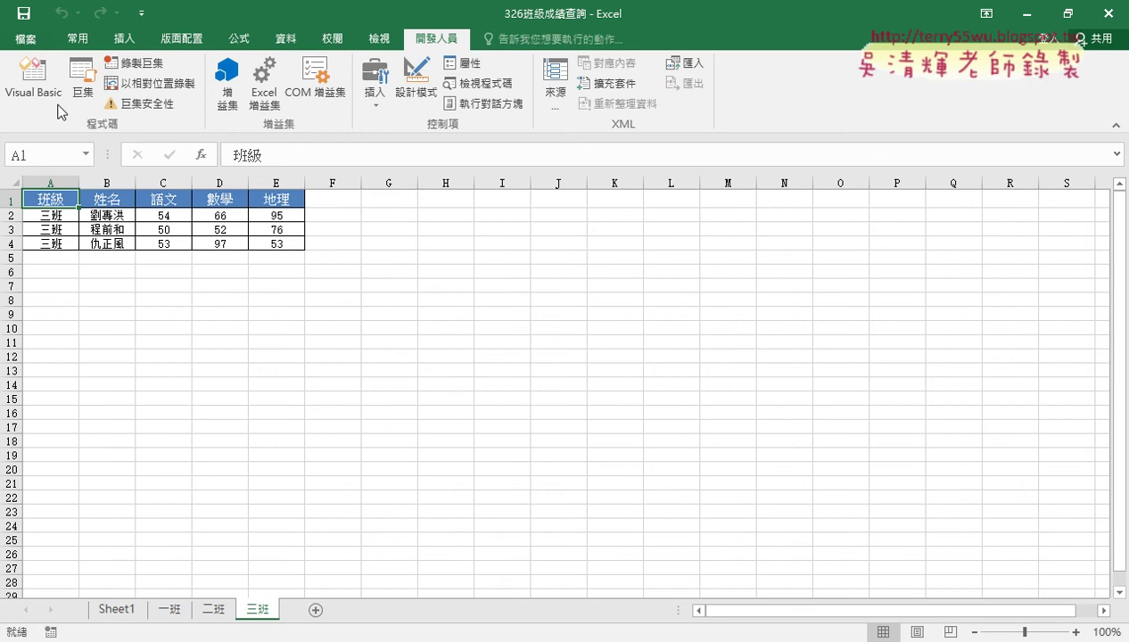
click(174, 611)
click(214, 614)
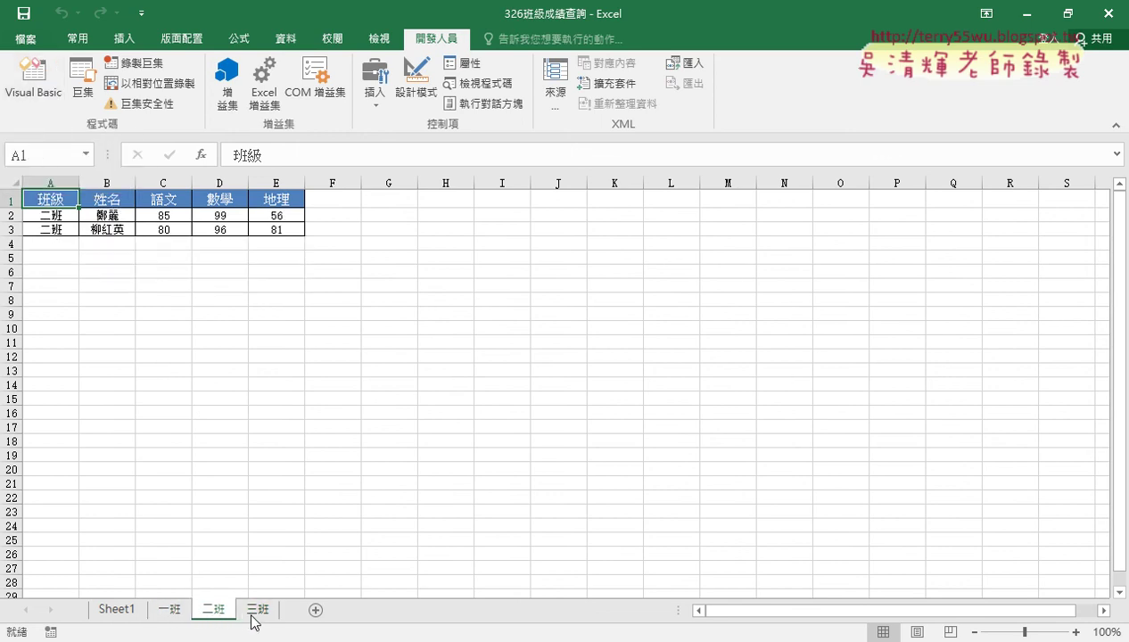
click(171, 614)
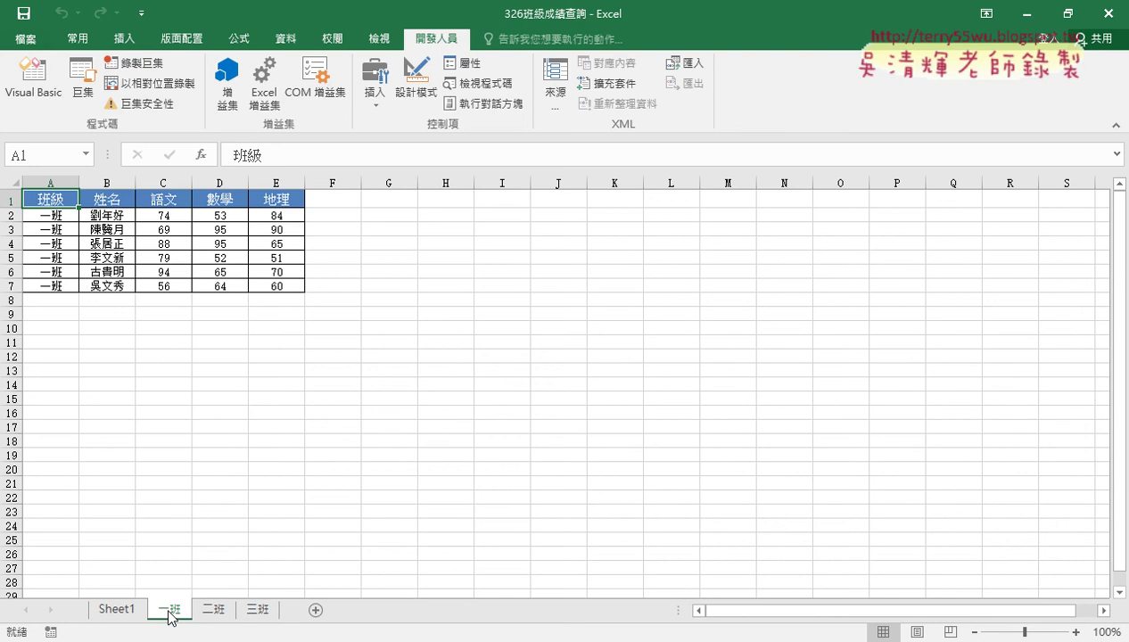
Add a new blank sheet, 工作表34, and move it to the end after 三班
click(318, 612)
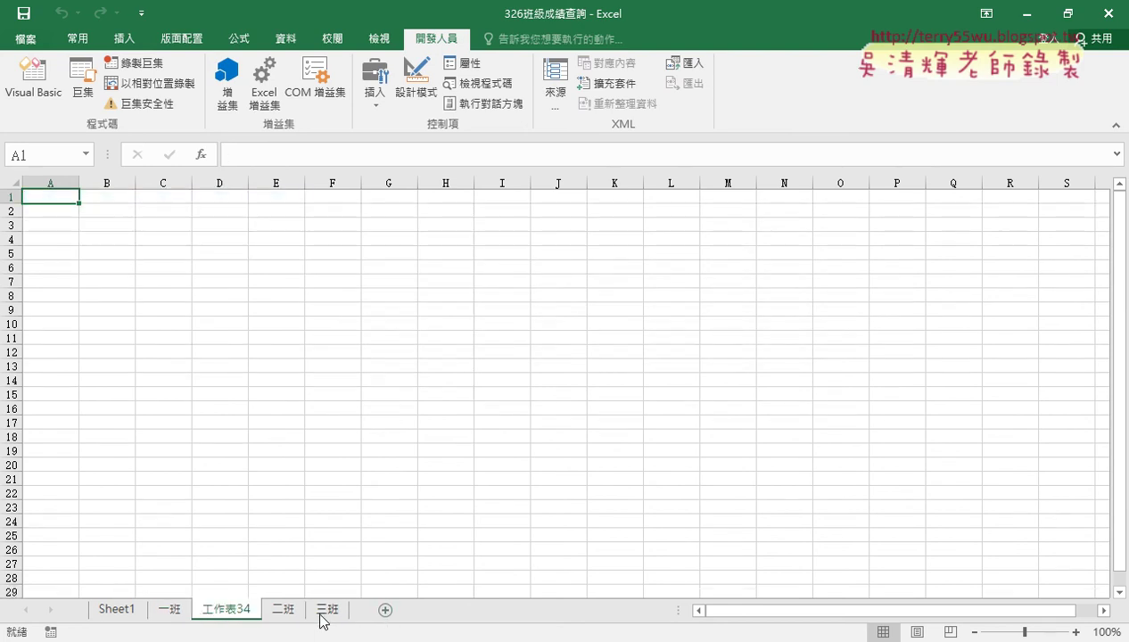
drag(250, 615, 363, 620)
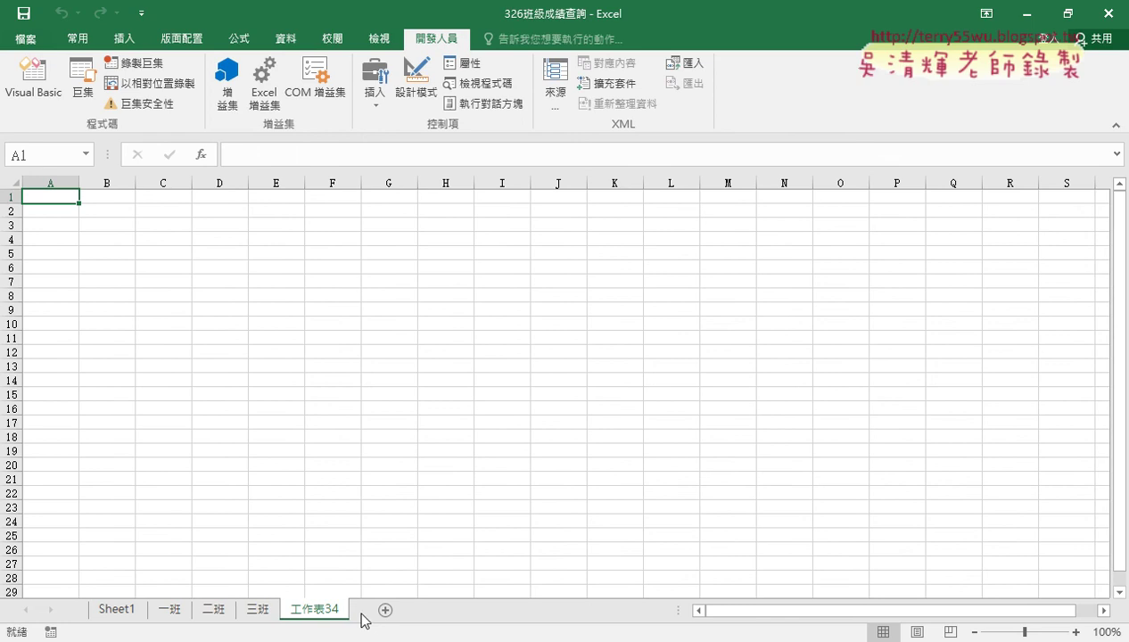
click(169, 616)
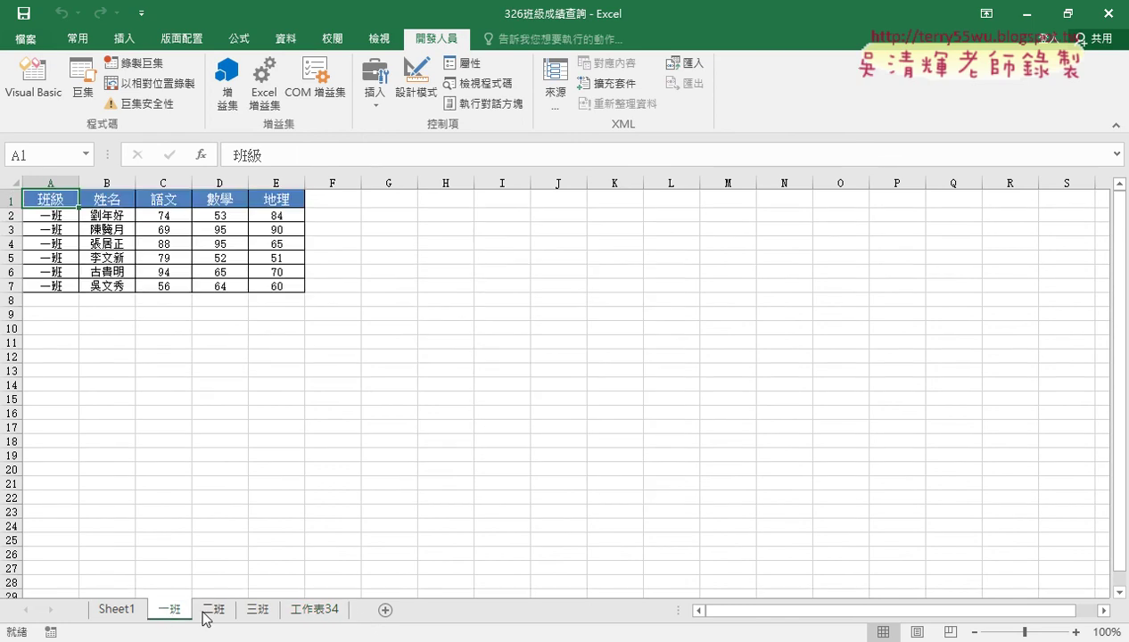
click(214, 615)
click(256, 615)
click(174, 616)
click(220, 615)
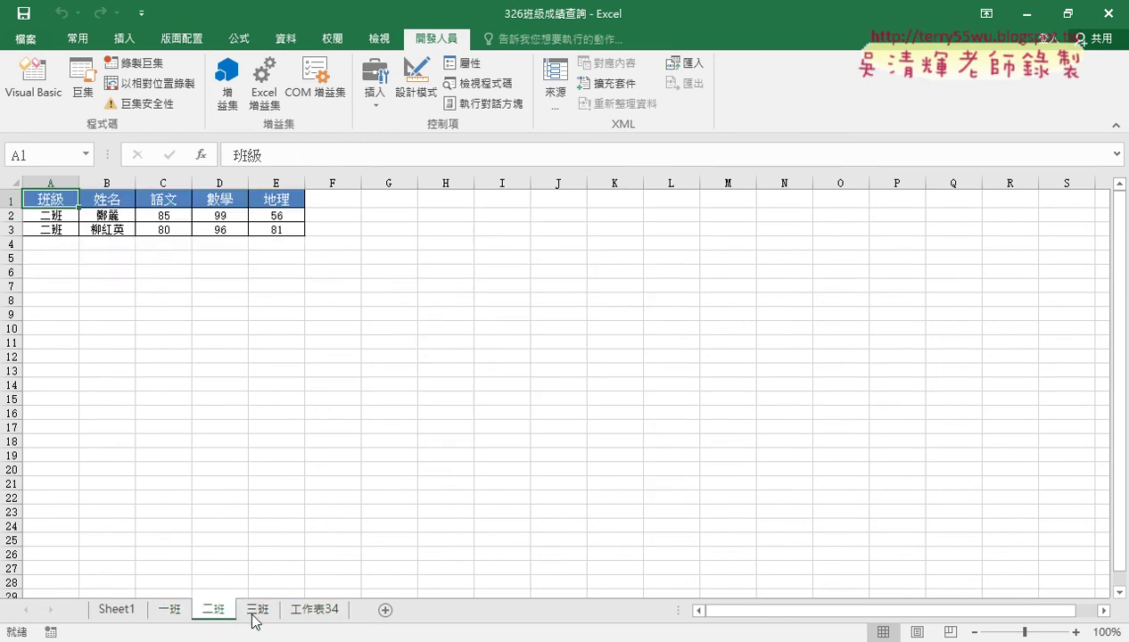
click(256, 616)
click(308, 615)
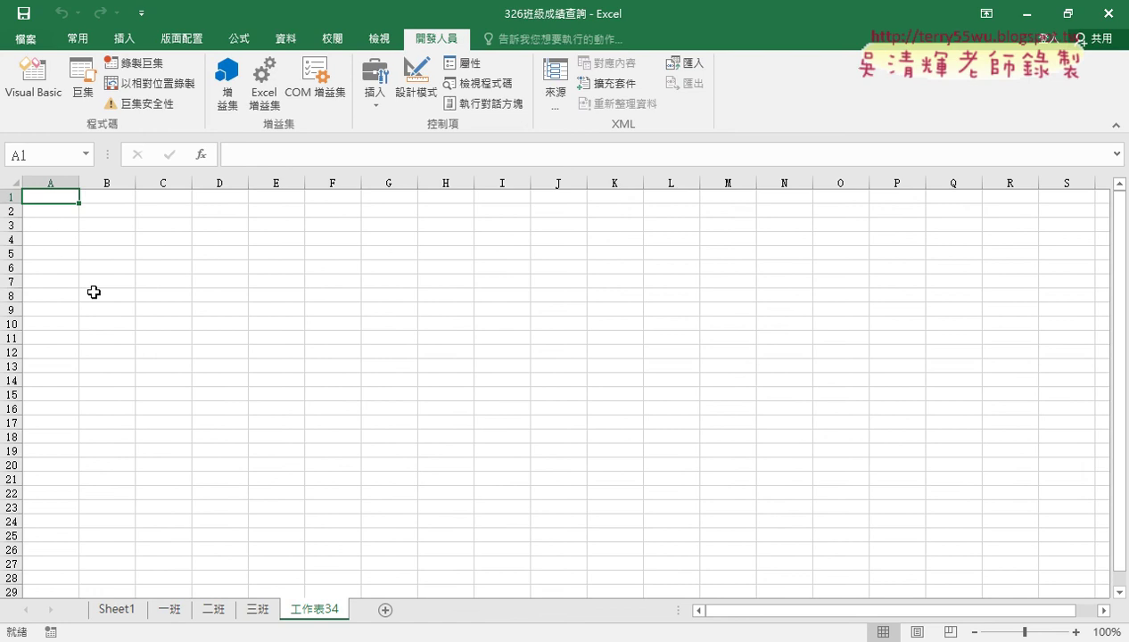
Compare the A1:E1 header and student rows across 一班, 二班 and 三班, then mark the header spot on 工作表34
click(176, 610)
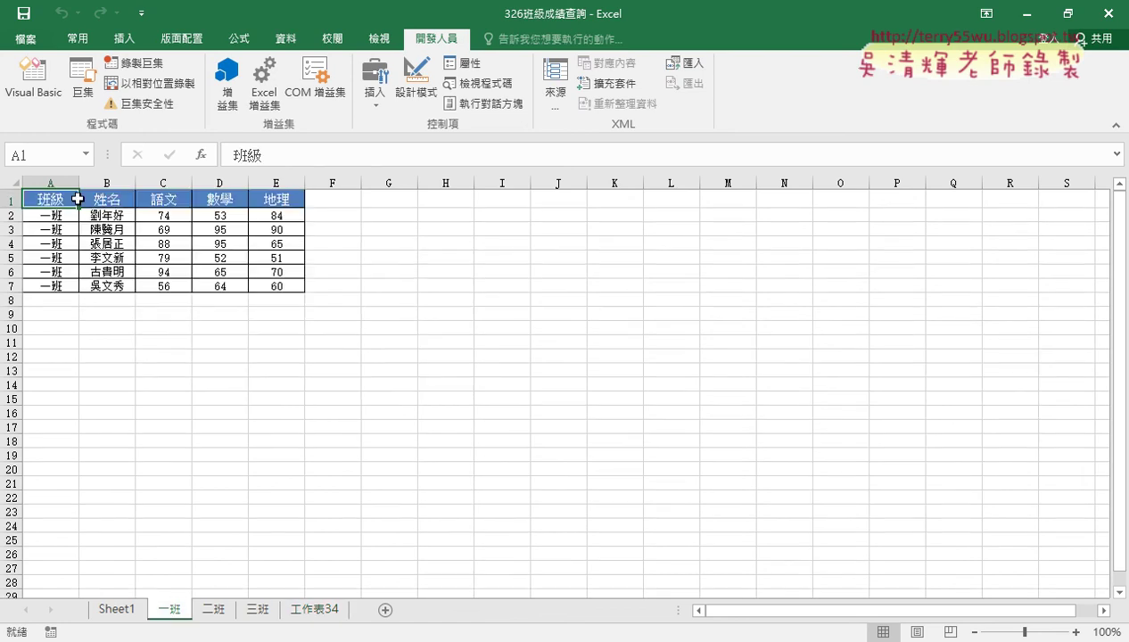
drag(53, 198, 270, 202)
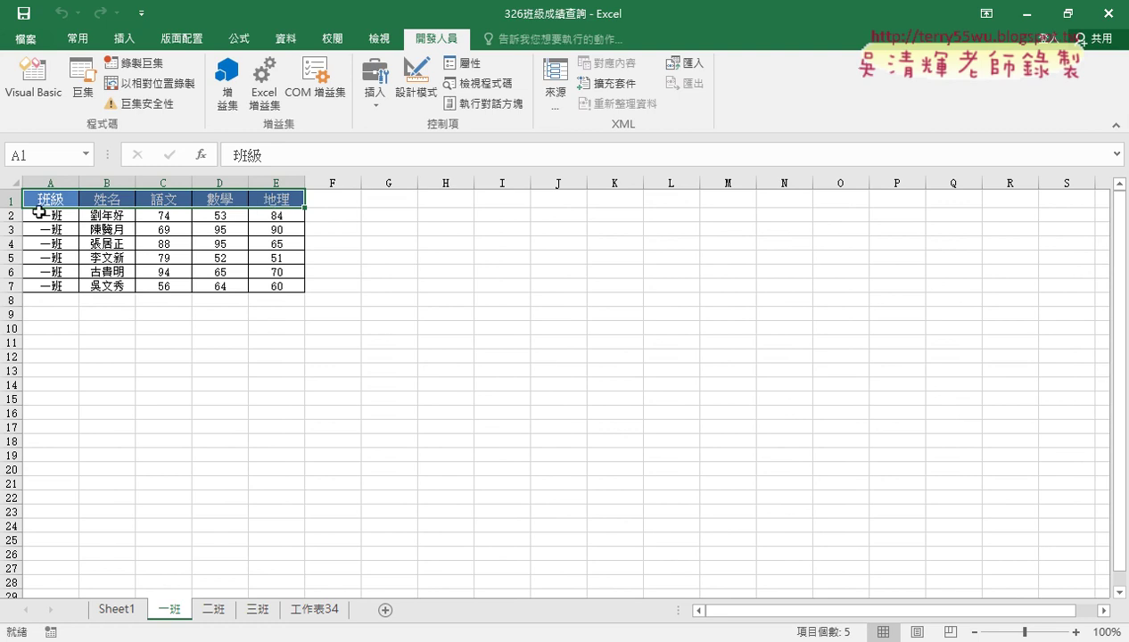
mouse_move(43, 216)
mouse_down()
mouse_move(206, 288)
mouse_move(273, 285)
mouse_up()
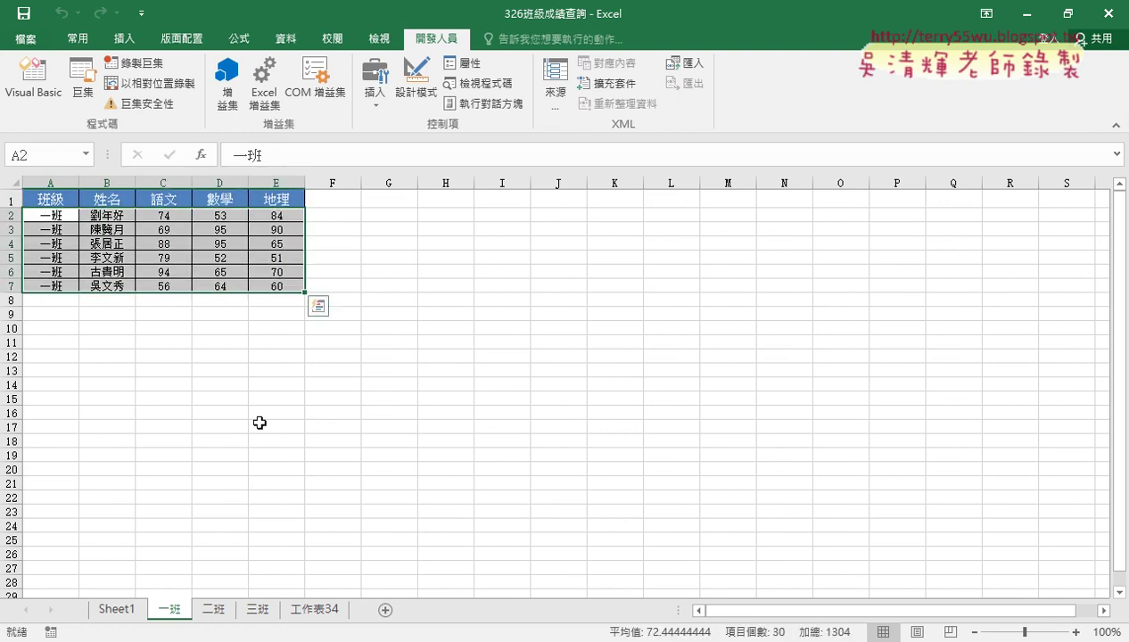
click(216, 609)
drag(43, 215, 267, 229)
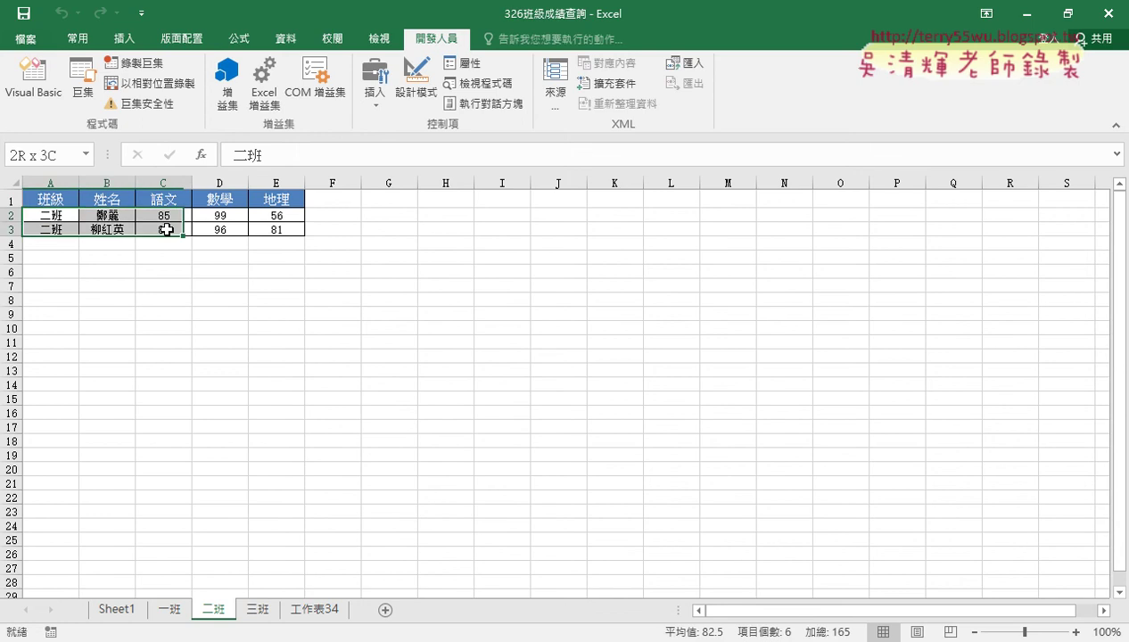
click(257, 609)
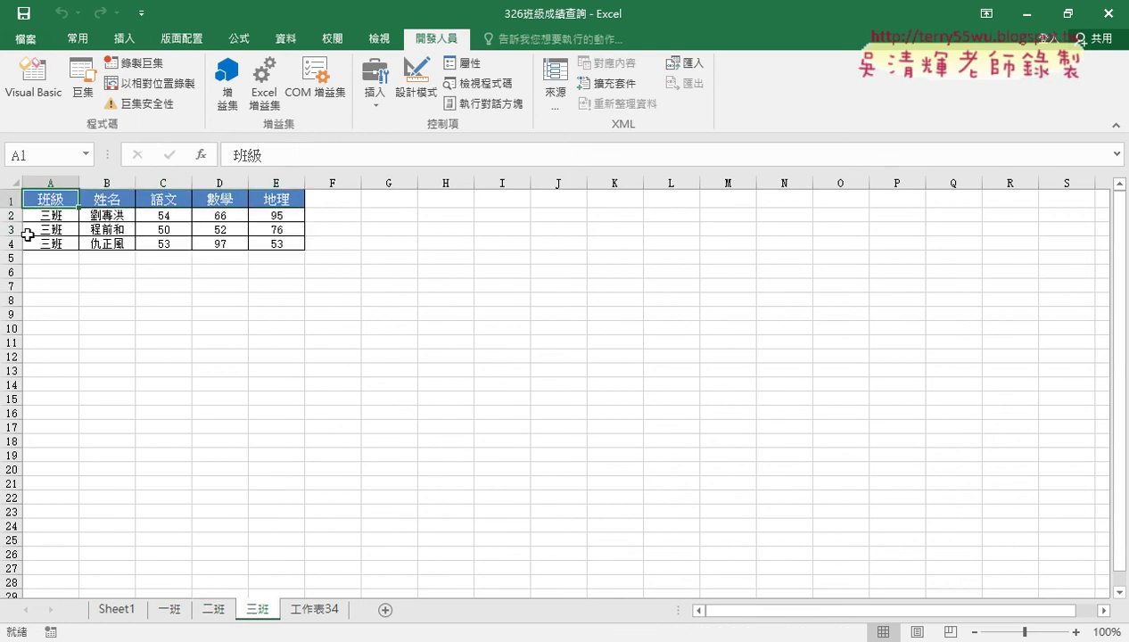
mouse_move(42, 216)
mouse_down()
mouse_move(203, 259)
mouse_move(278, 242)
mouse_up()
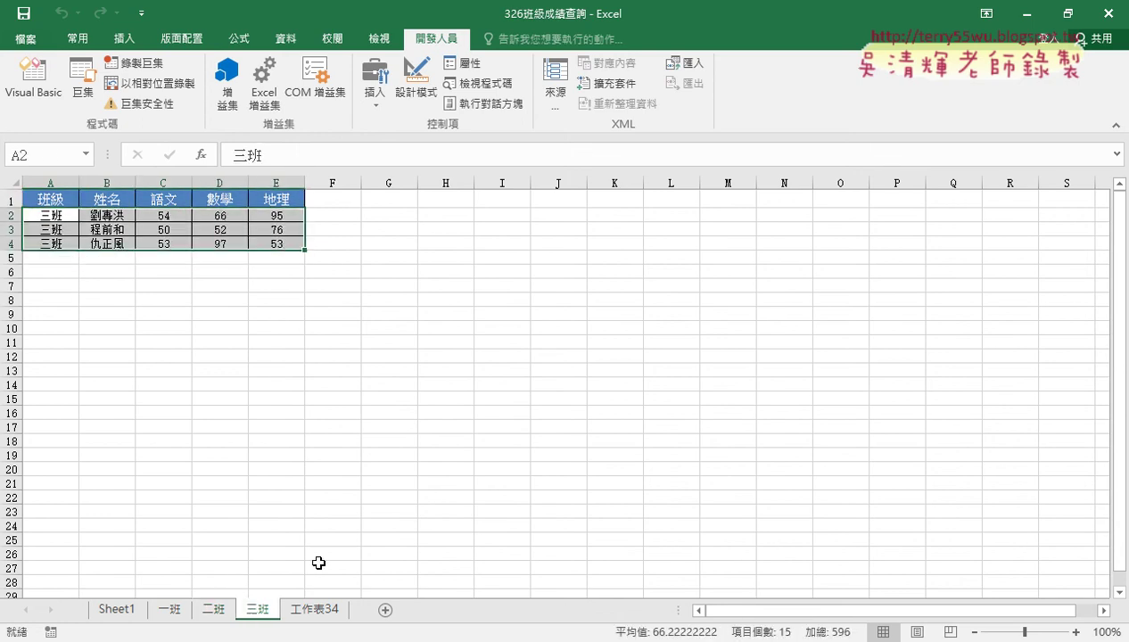
click(314, 610)
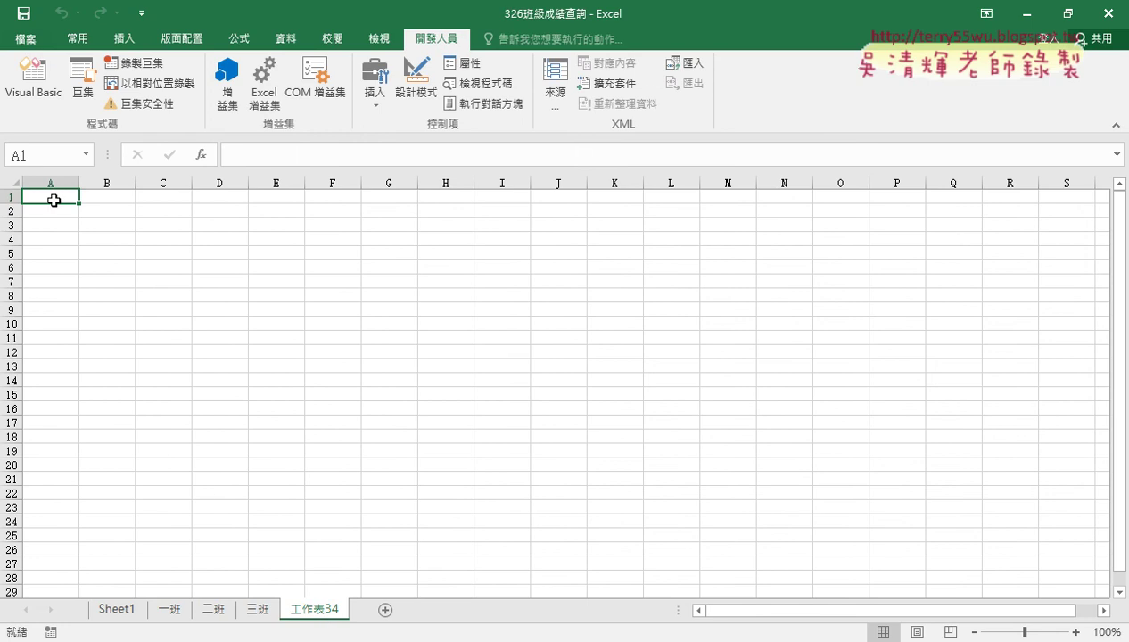
drag(52, 196, 275, 196)
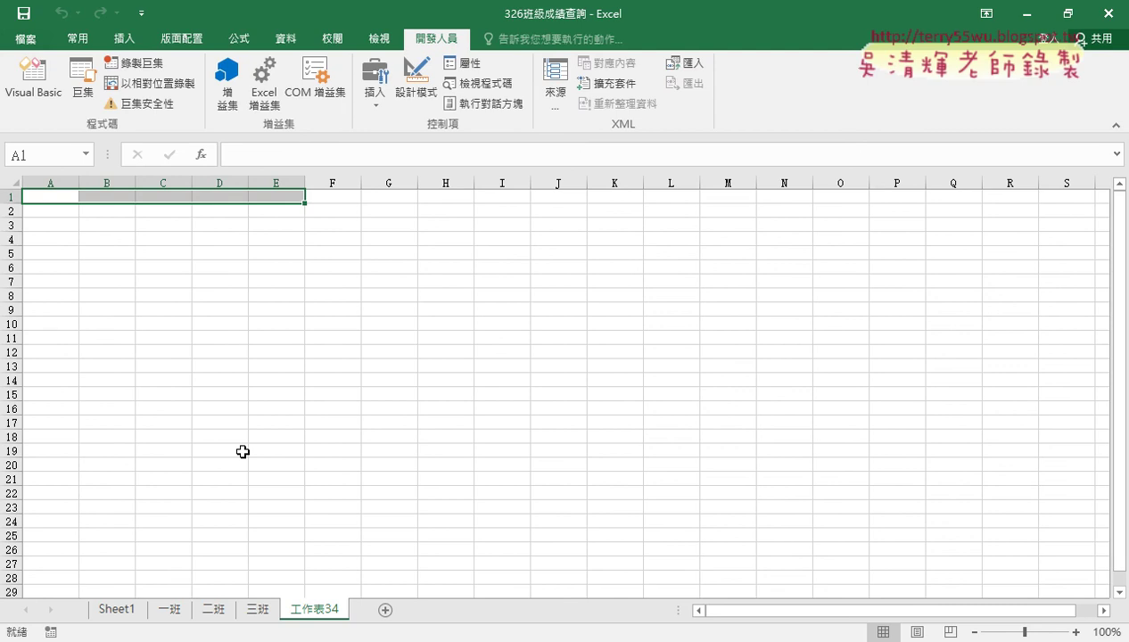
Select the 合併工作表 macro code from Sub to End Sub in the tutorial document
key(alt+Tab)
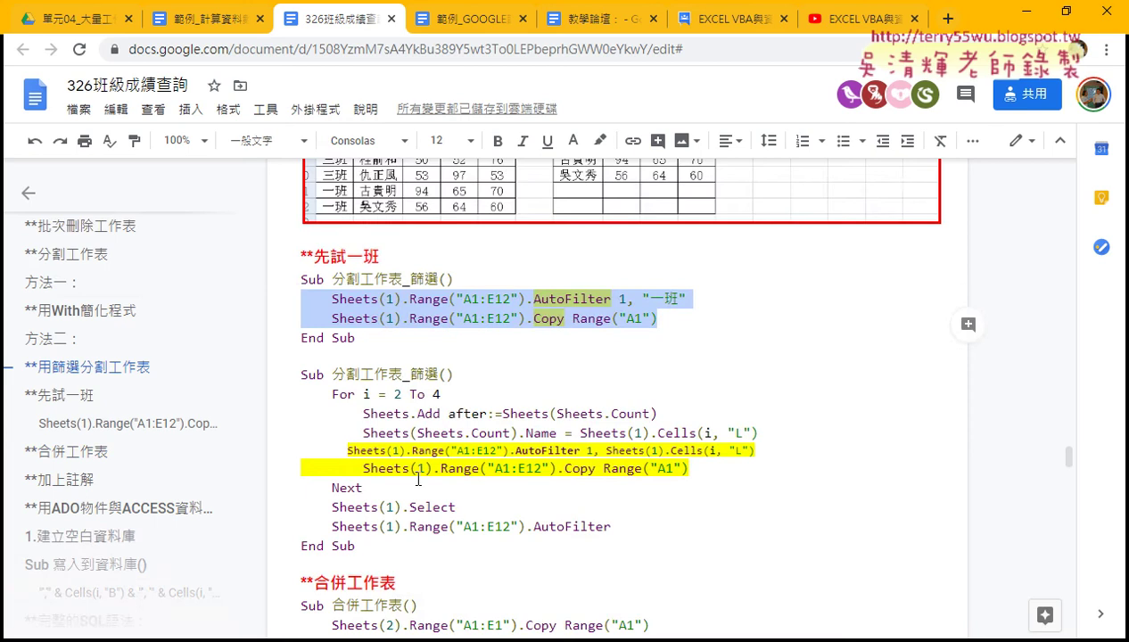
scroll(418, 479, down, 4)
scroll(419, 479, down, 1)
scroll(418, 481, up, 1)
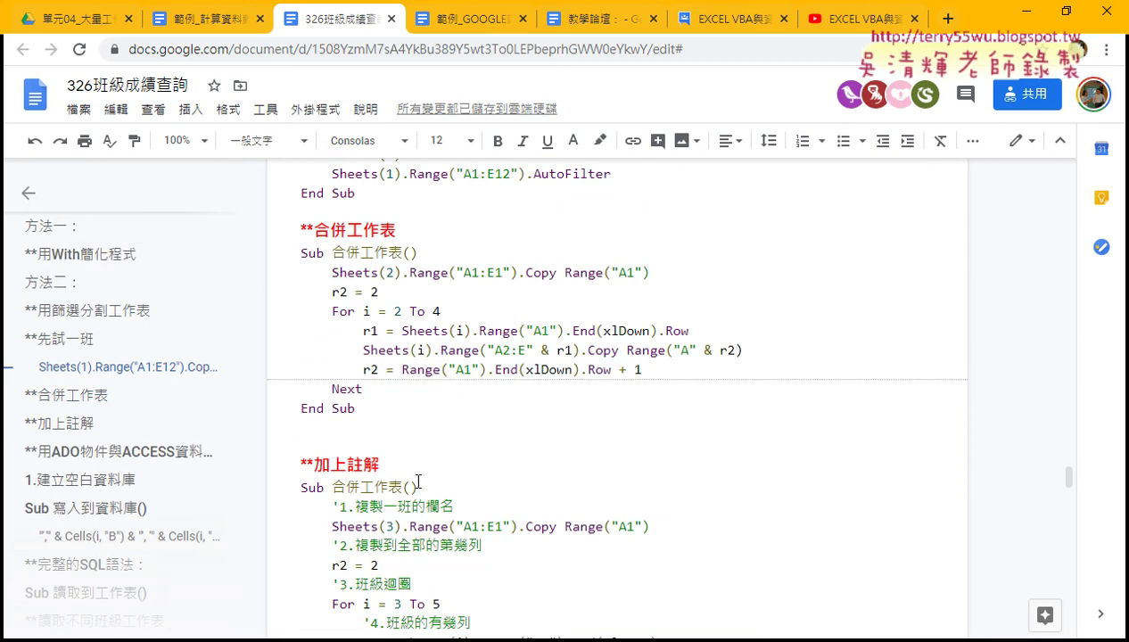
drag(299, 253, 414, 410)
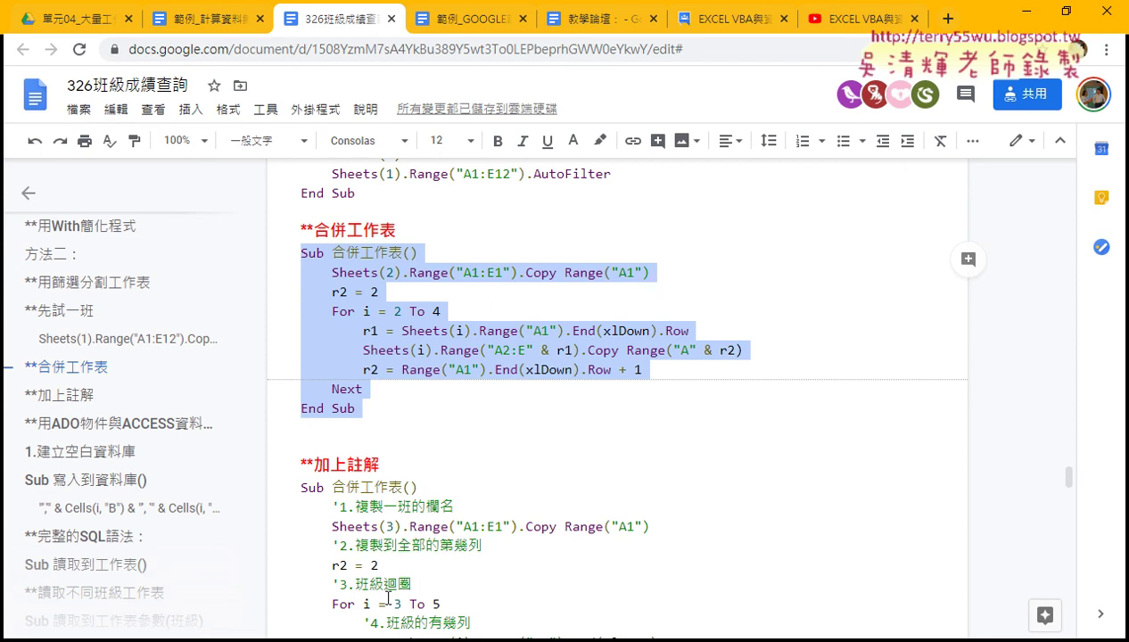
click(386, 639)
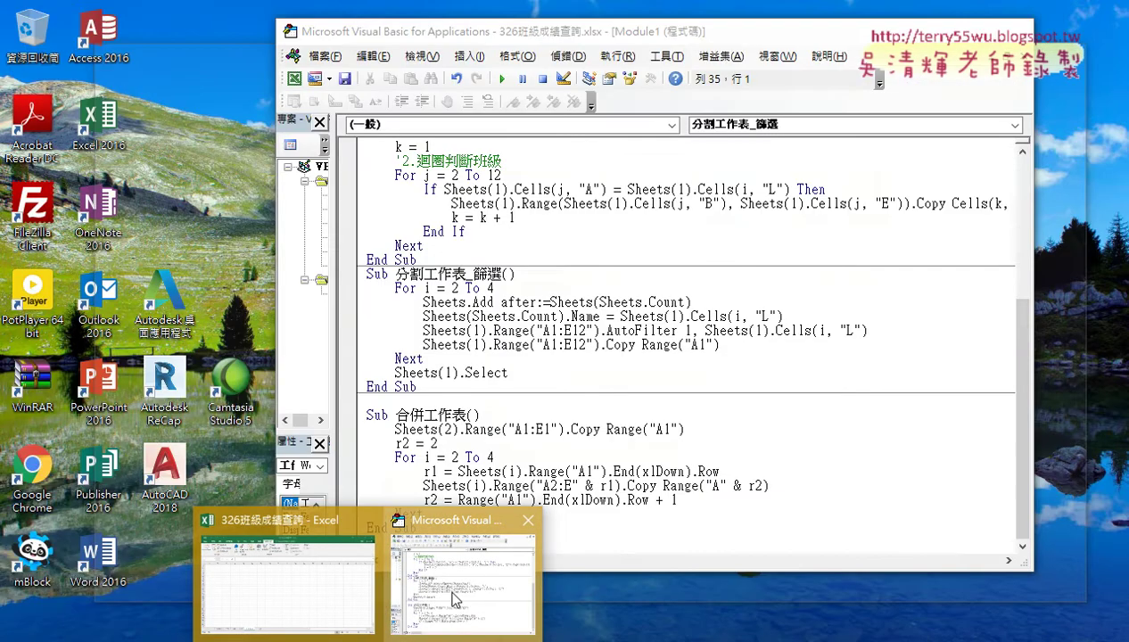
Arrange the VBA editor beside Excel's empty 工作表34 sheet, with the cursor inside 合併工作表
click(464, 571)
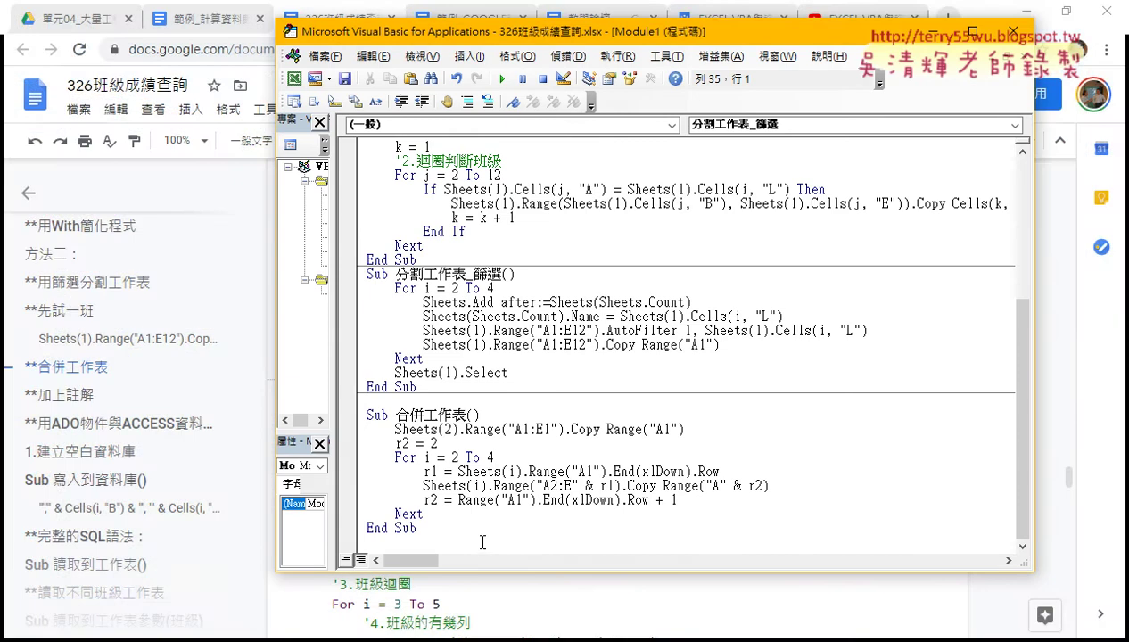
click(1017, 11)
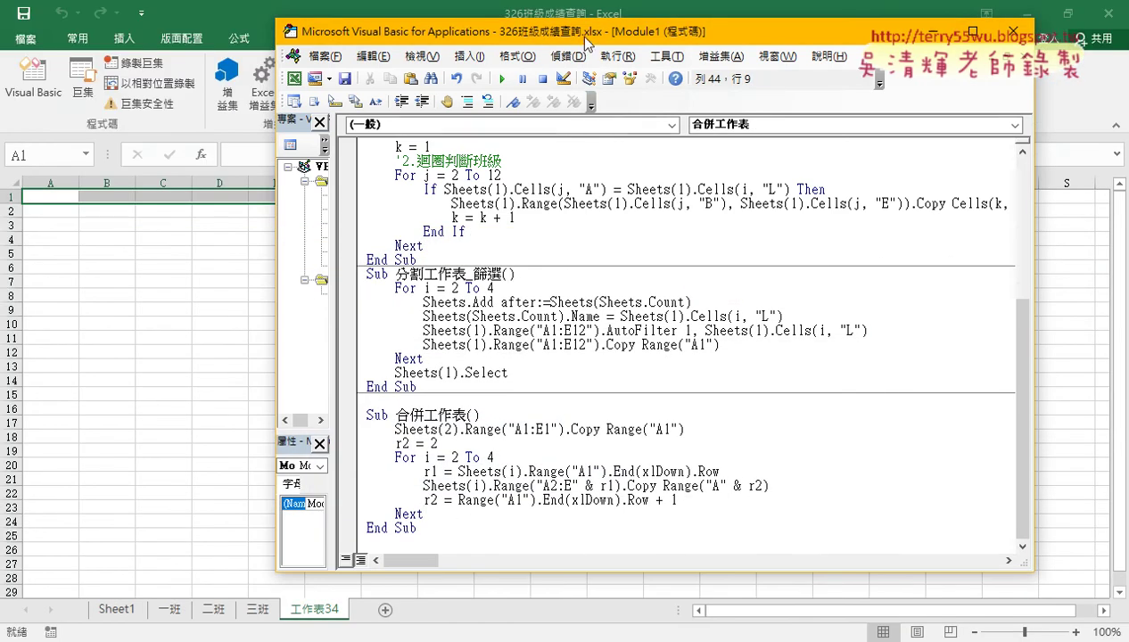
drag(583, 32, 738, 29)
click(624, 455)
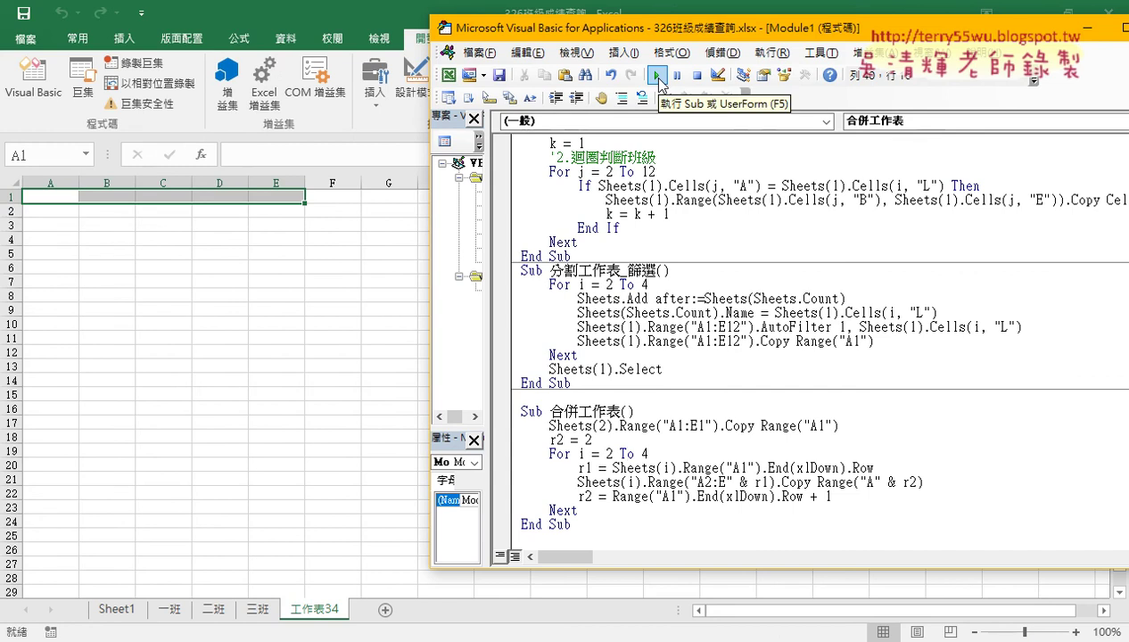
Highlight the header-copy line and its A1:E1 range in the 合併工作表 code
drag(549, 426, 838, 426)
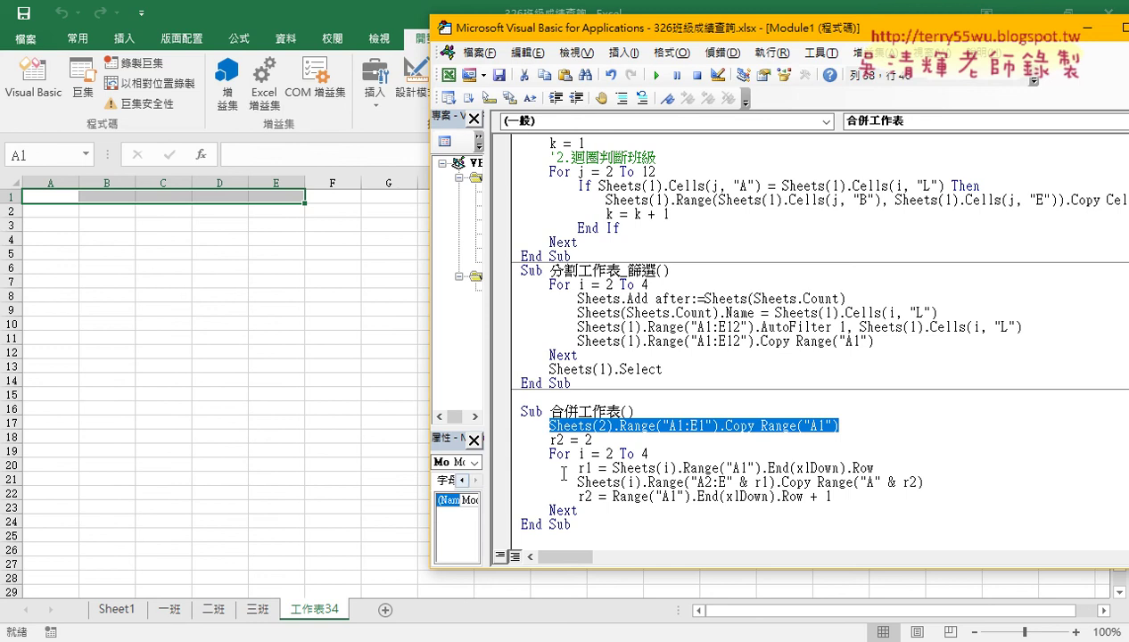
click(694, 439)
drag(669, 427, 706, 426)
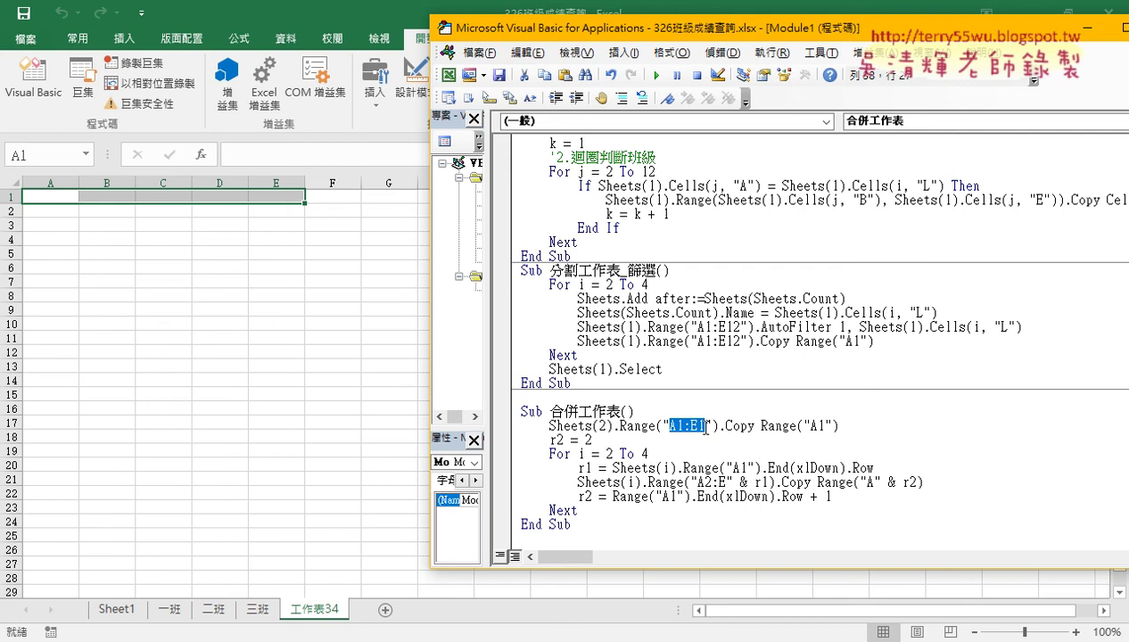
Step through 合併工作表 with F8, copying the A1:E1 headers and finding the last row
key(F8)
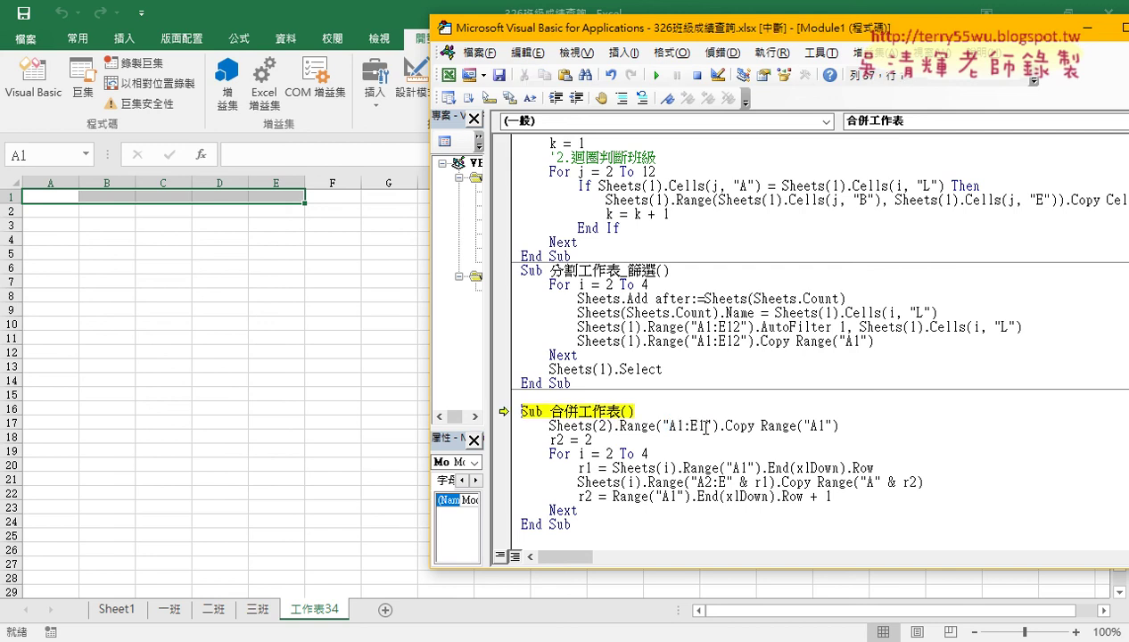
key(F8)
key(F8)
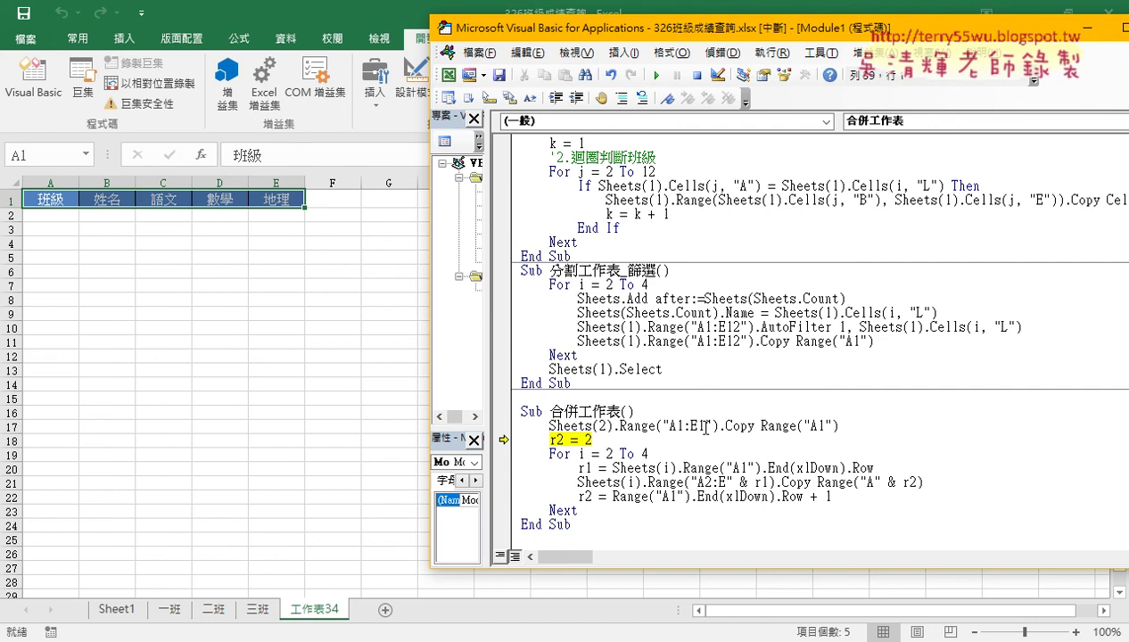
key(F8)
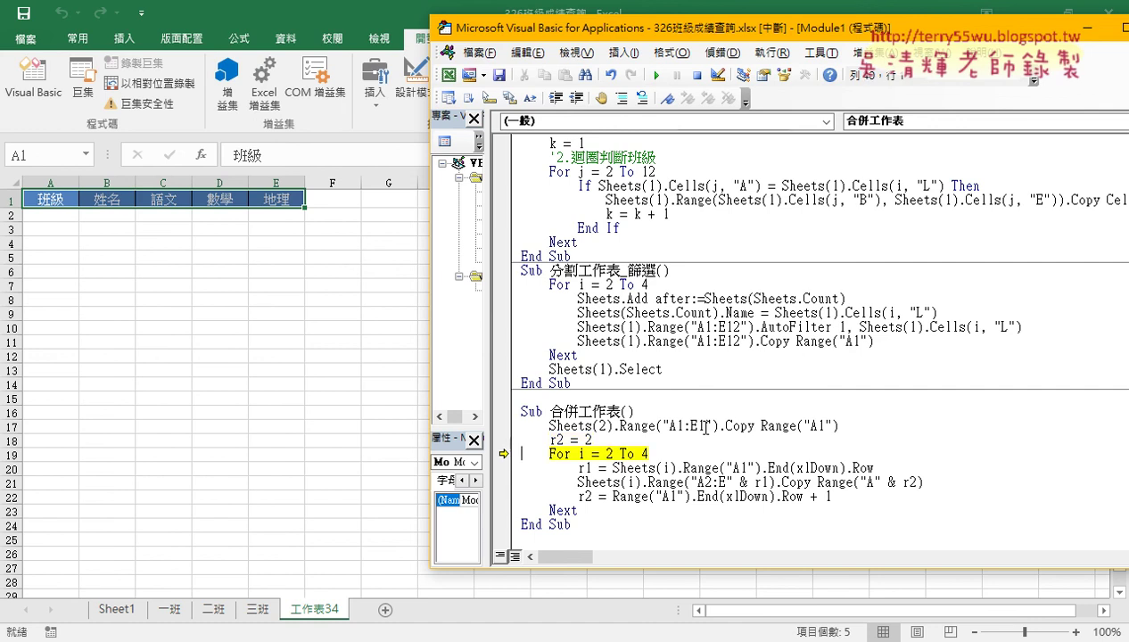
key(F8)
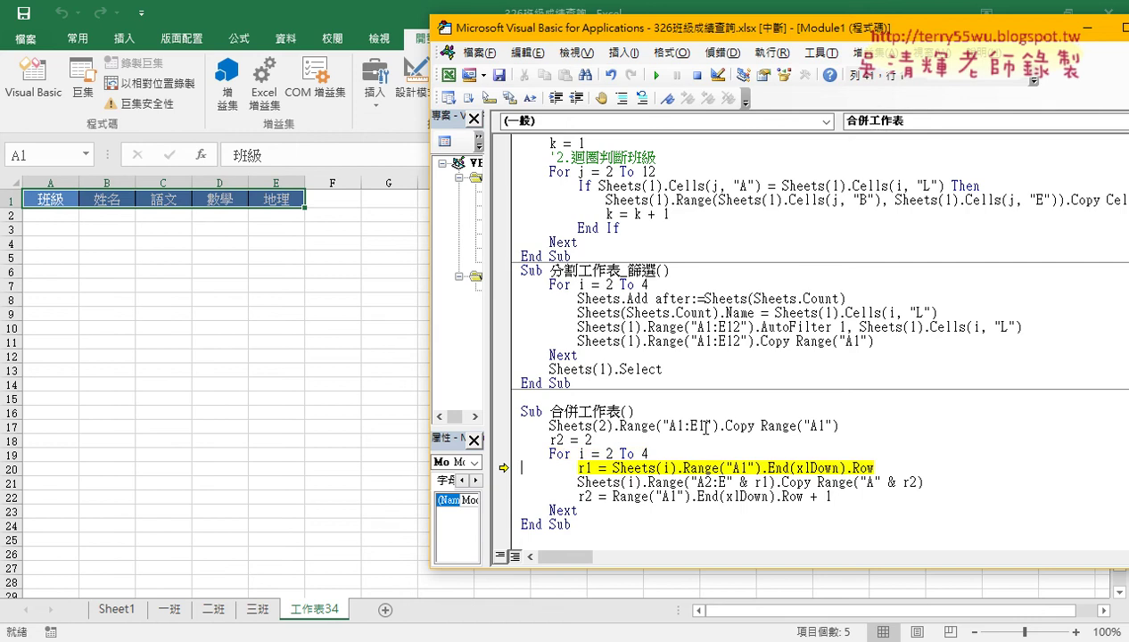
key(F8)
Copy the 一班 and 二班 rows onto 工作表34, then highlight the split and merge macro code
key(F8)
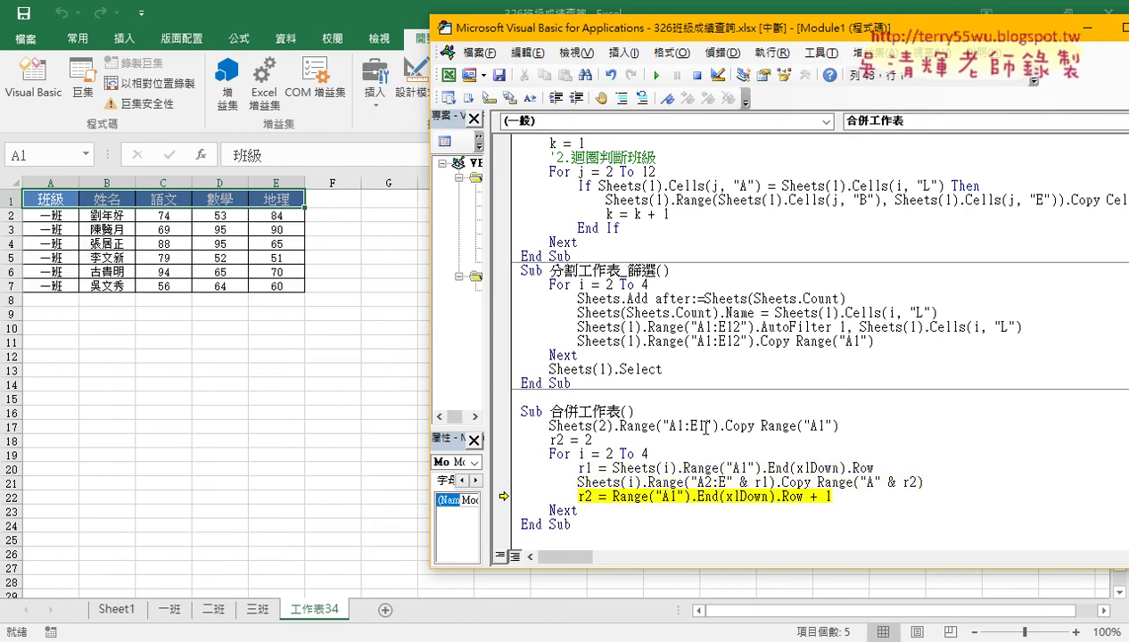
key(F8)
key(F8)
key(F8)
key(F8)
key(F8)
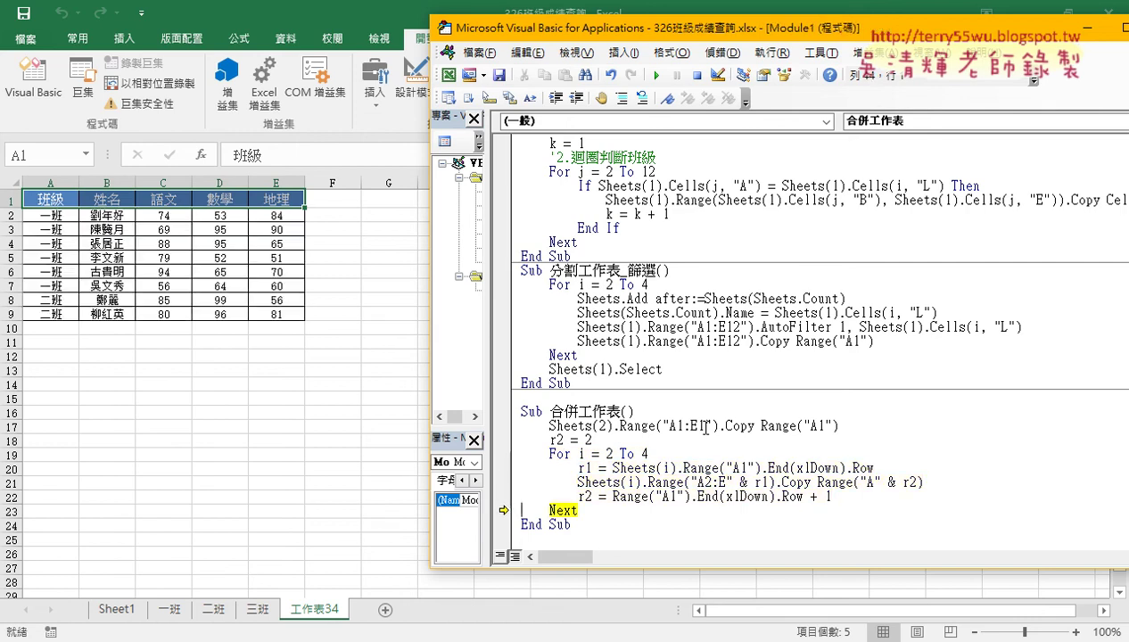
key(F8)
key(F8)
key(F8)
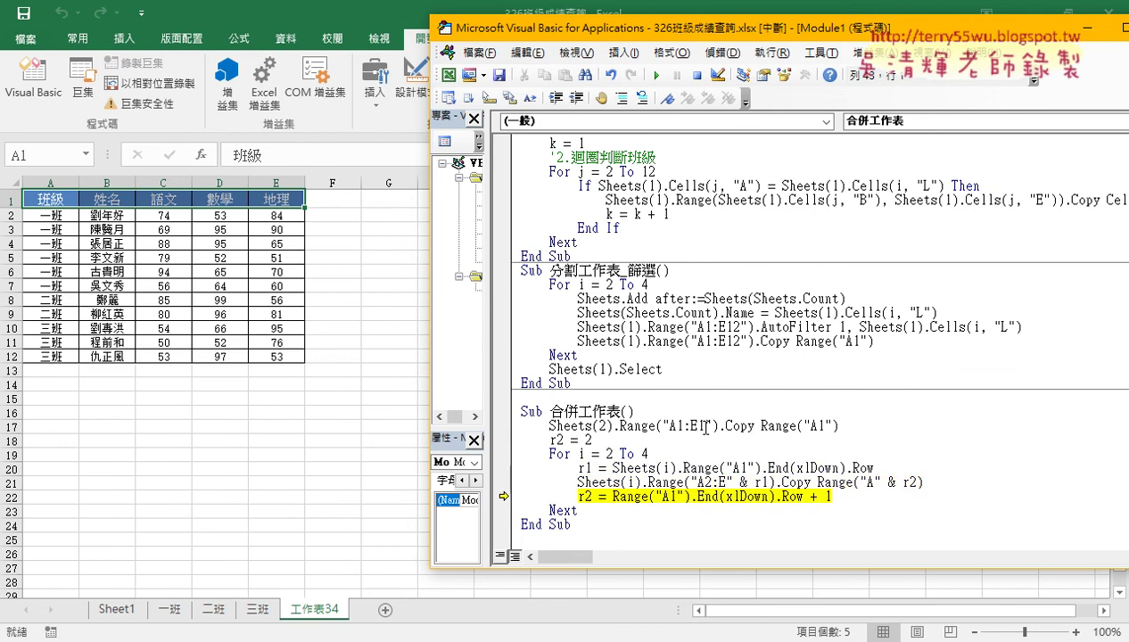
key(F8)
key(F8)
key(F8)
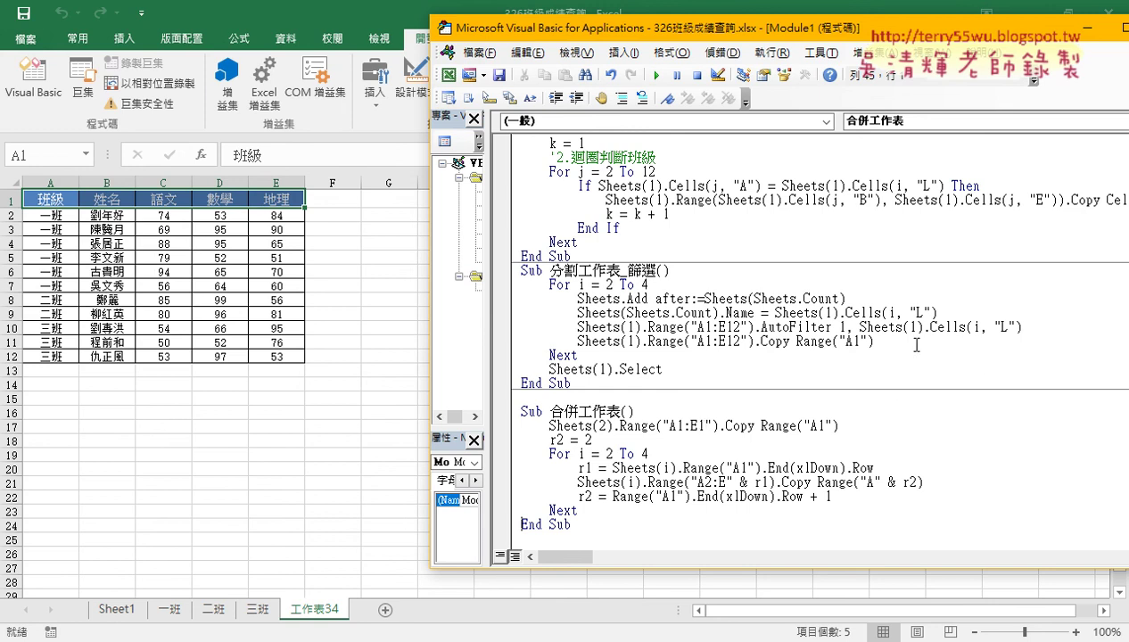
drag(879, 342, 533, 329)
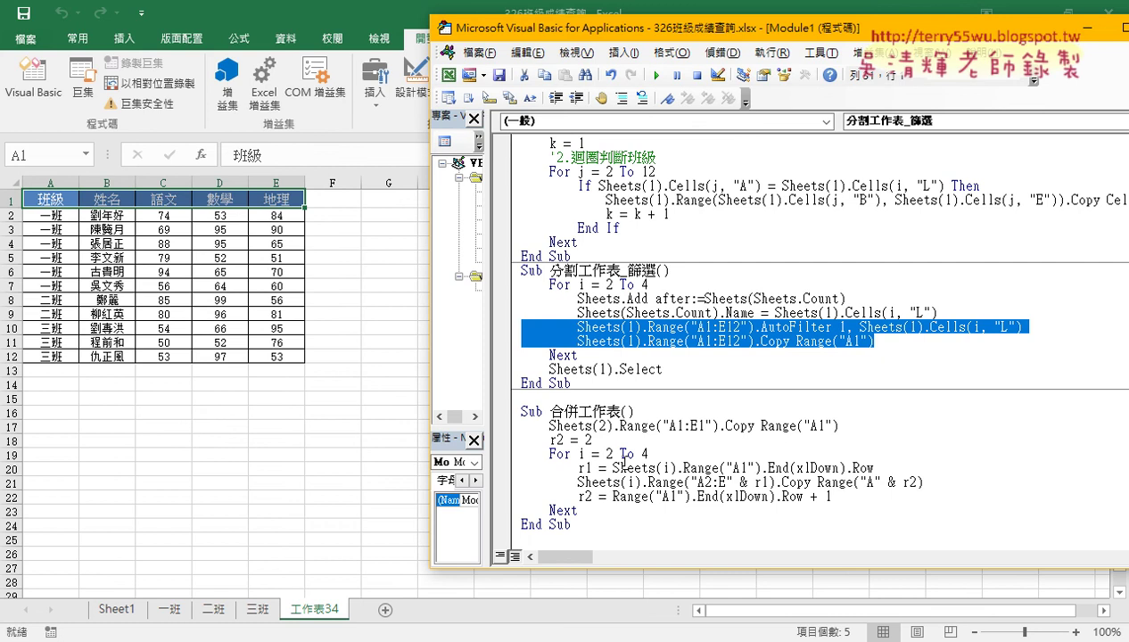
drag(590, 509, 525, 432)
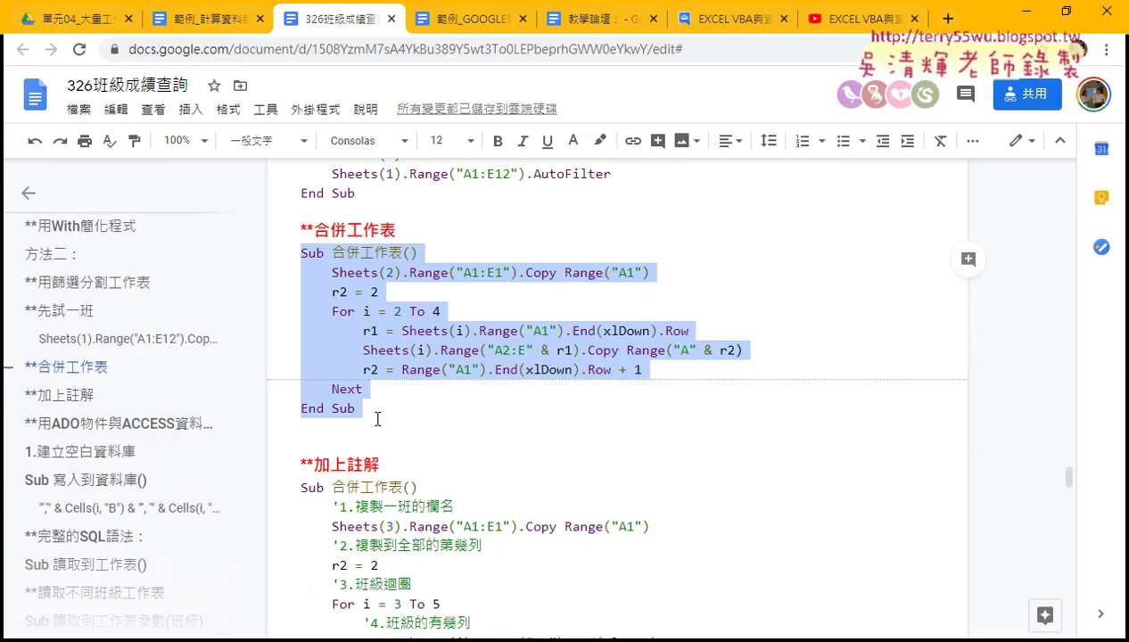
drag(397, 410, 281, 324)
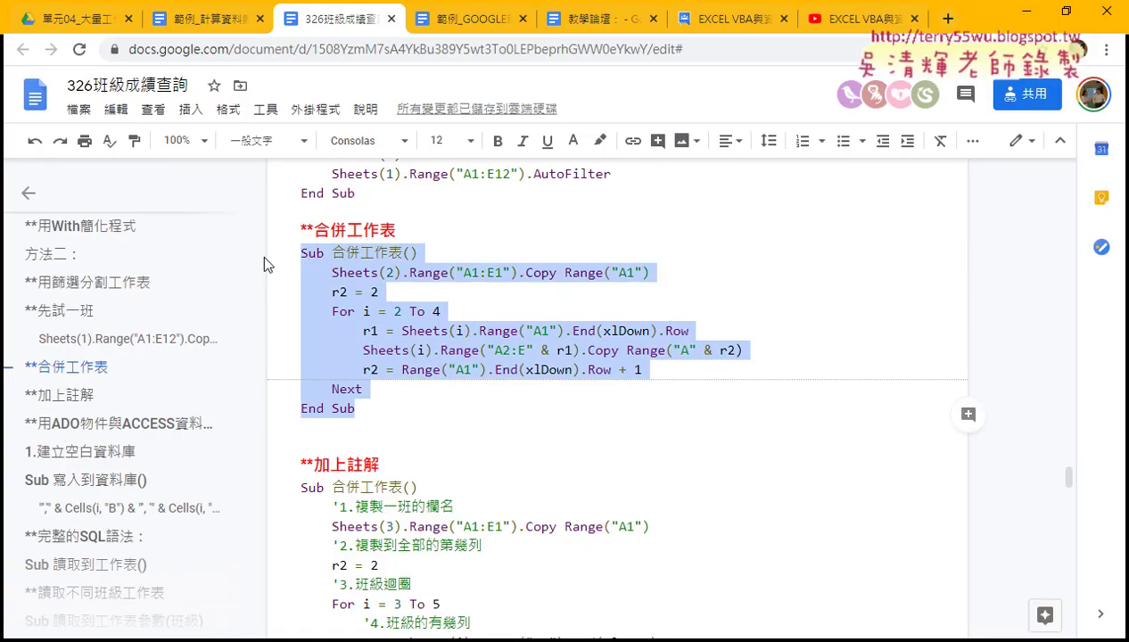